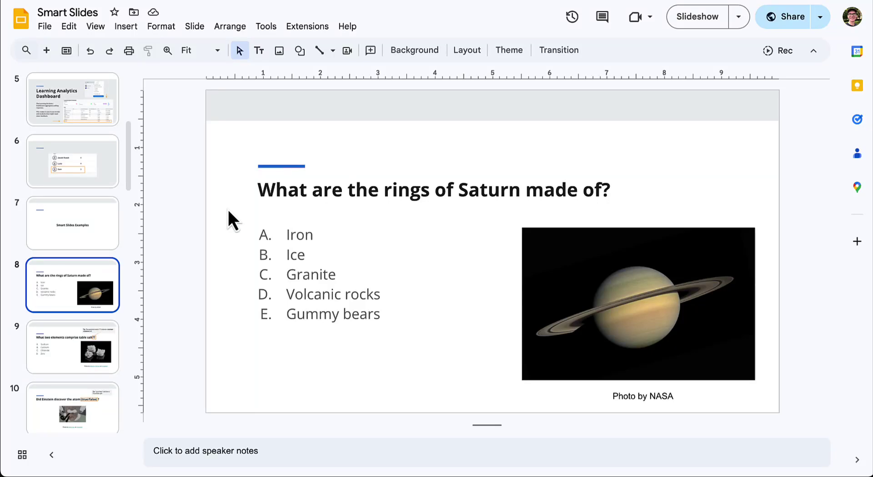
# Select the slide title and the Iron through Volcanic rocks answers in the Google Slides deck.
pyautogui.moveTo(288, 188); pyautogui.dragTo(608, 181)
pyautogui.click(355, 253)
pyautogui.moveTo(275, 235); pyautogui.dragTo(394, 312)
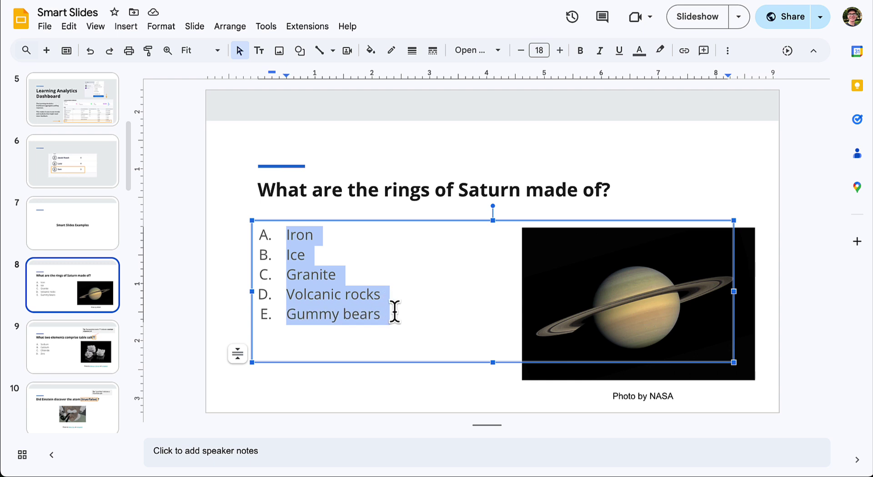
pyautogui.click(400, 364)
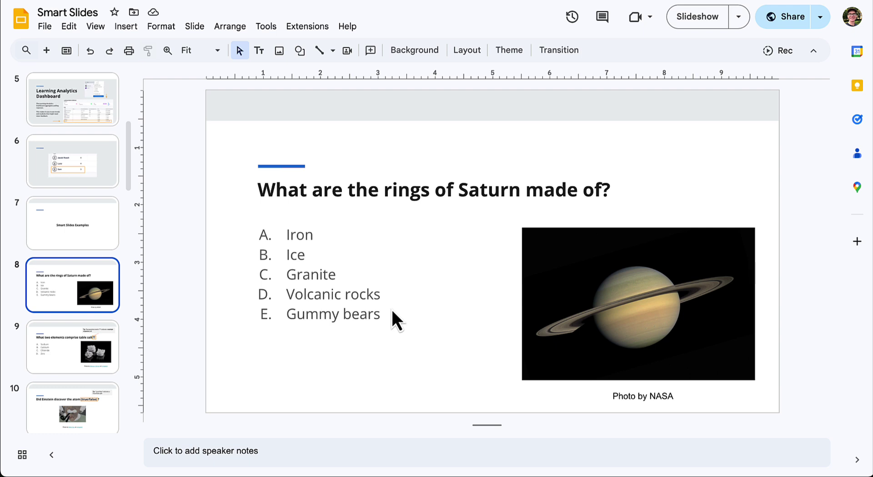
# Look at the numbered list styles for the five answer lines in Google Slides.
pyautogui.moveTo(392, 310); pyautogui.dragTo(714, 68)
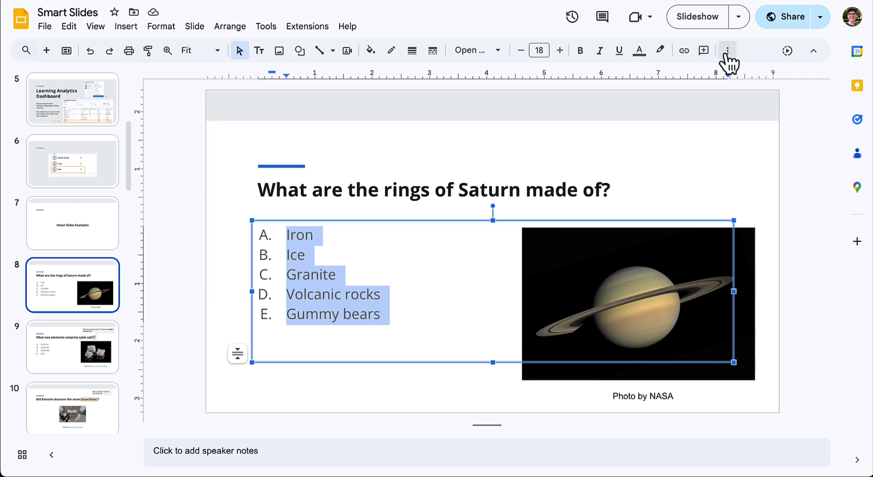
pyautogui.click(728, 51)
pyautogui.click(552, 76)
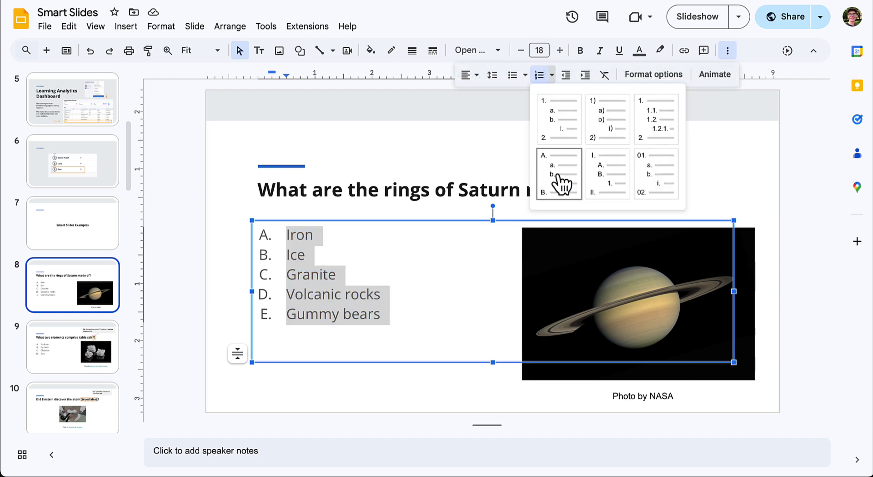
pyautogui.click(452, 175)
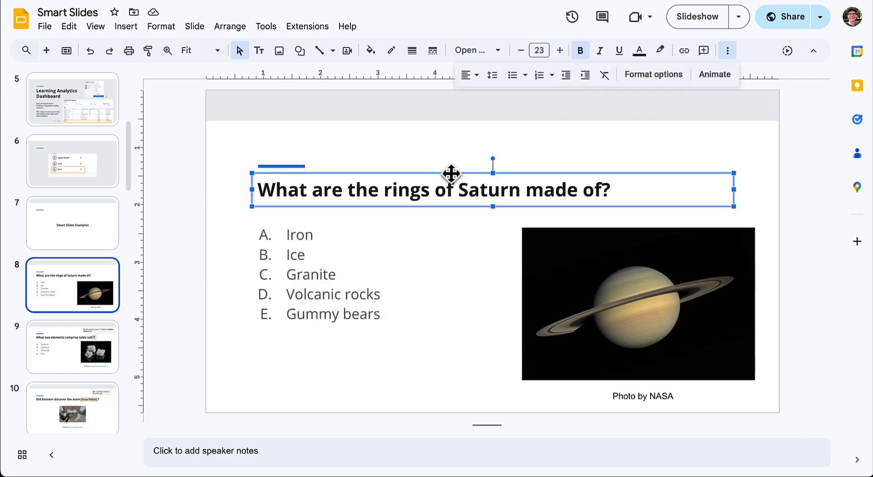
# Check the numbering style choices for the five answers in the PowerPoint copy of the slide.
pyautogui.press('super+Tab')
pyautogui.press('super+Tab')
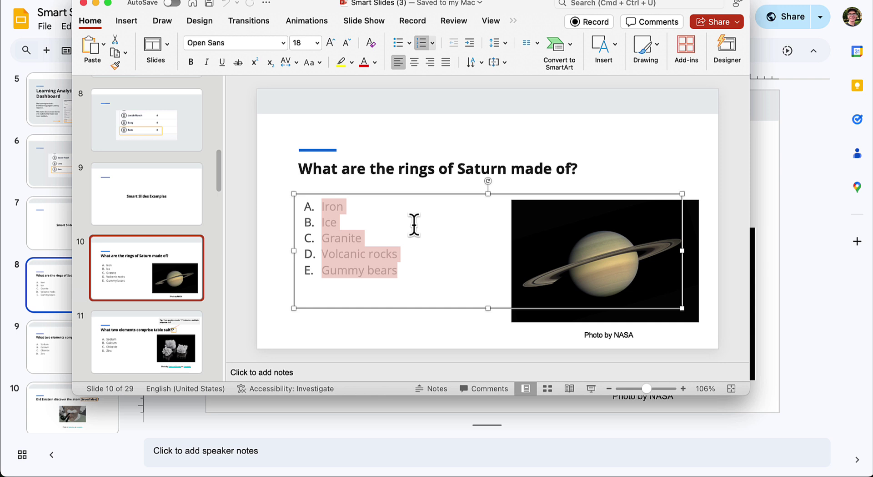
pyautogui.click(414, 223)
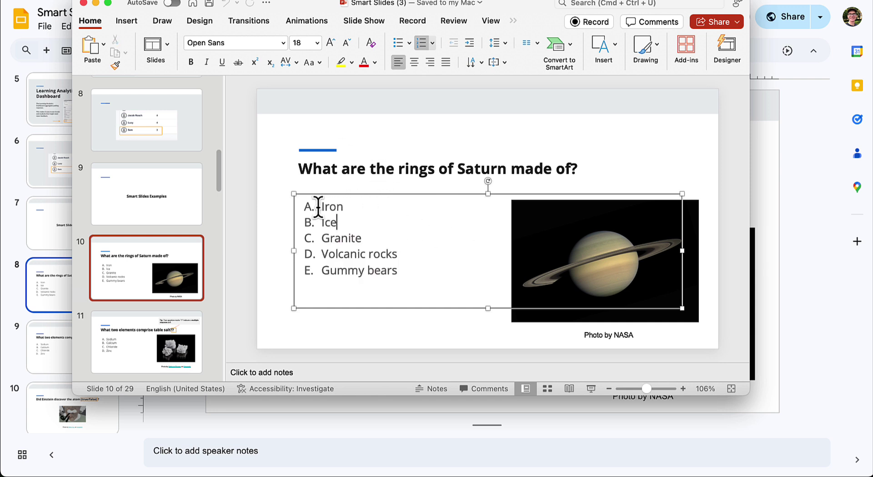
pyautogui.moveTo(320, 204); pyautogui.dragTo(405, 269)
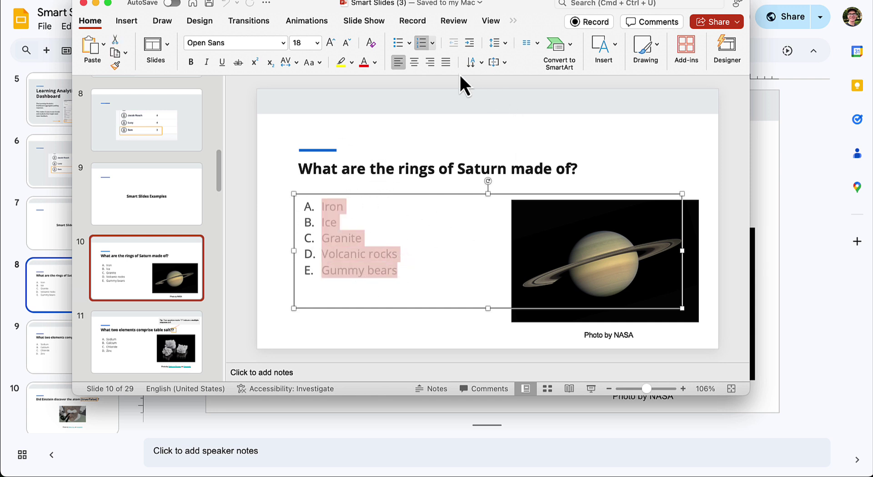
pyautogui.click(432, 45)
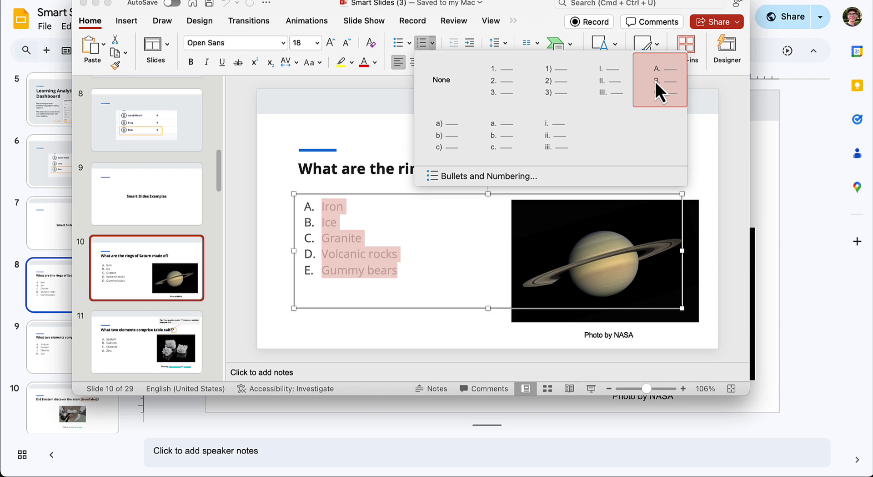
pyautogui.press('Escape')
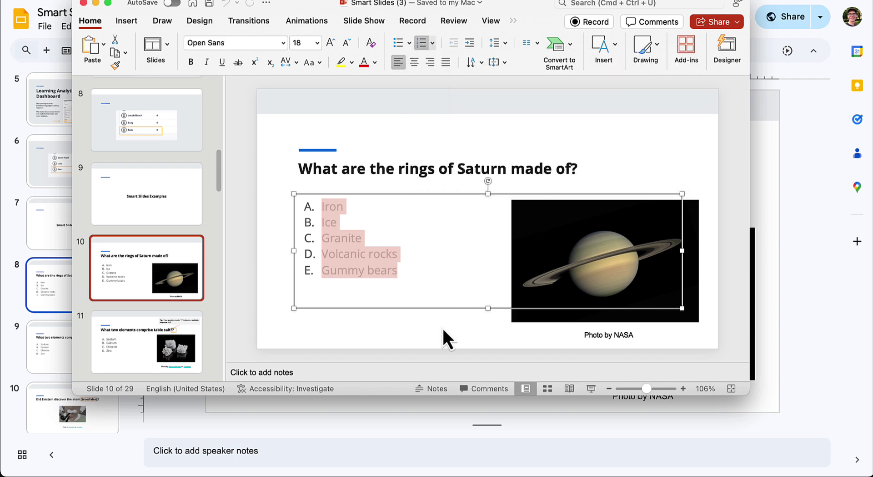
pyautogui.click(391, 419)
# Show slide 1, sketch a freehand line on its example image, and advance to slide 2.
pyautogui.scroll(5, 56, 181)
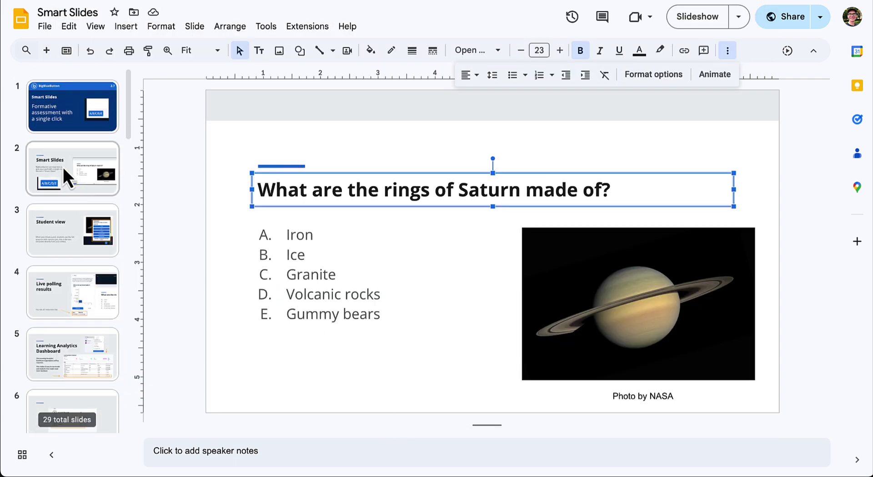
pyautogui.click(73, 124)
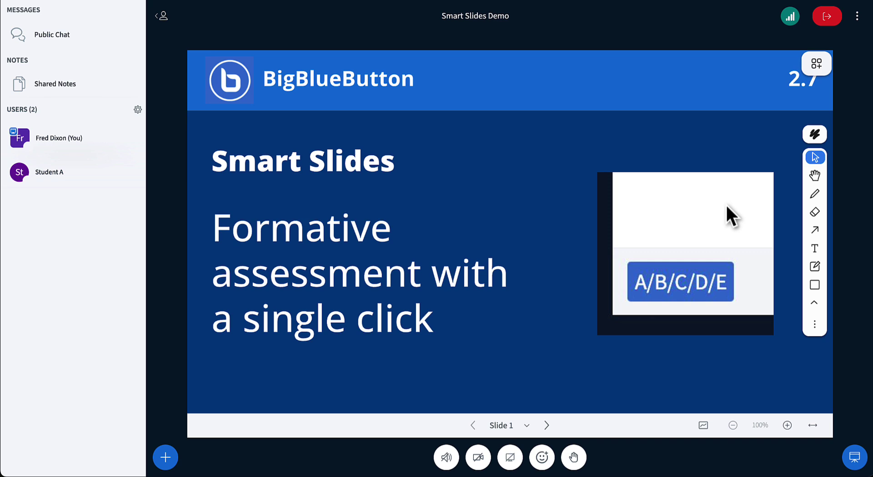
pyautogui.press('super+Tab')
pyautogui.click(353, 209)
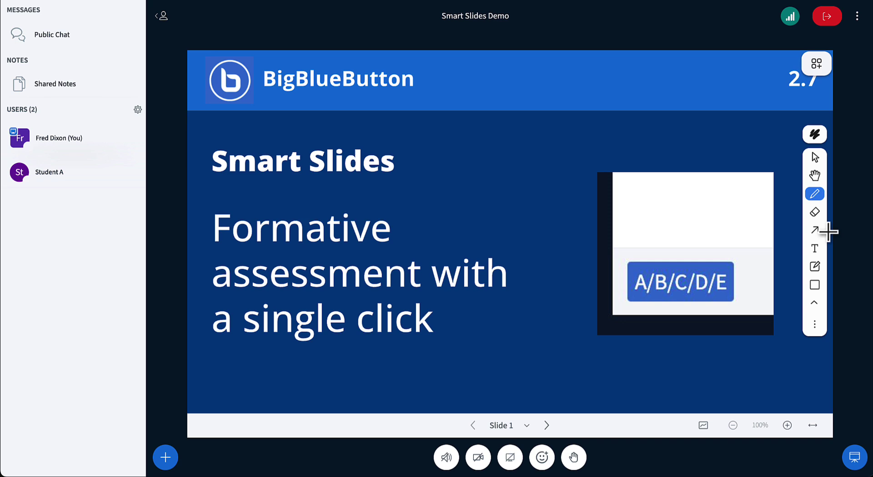
pyautogui.moveTo(637, 205)
pyautogui.mouseDown()
pyautogui.moveTo(724, 219)
pyautogui.moveTo(645, 230)
pyautogui.mouseUp()
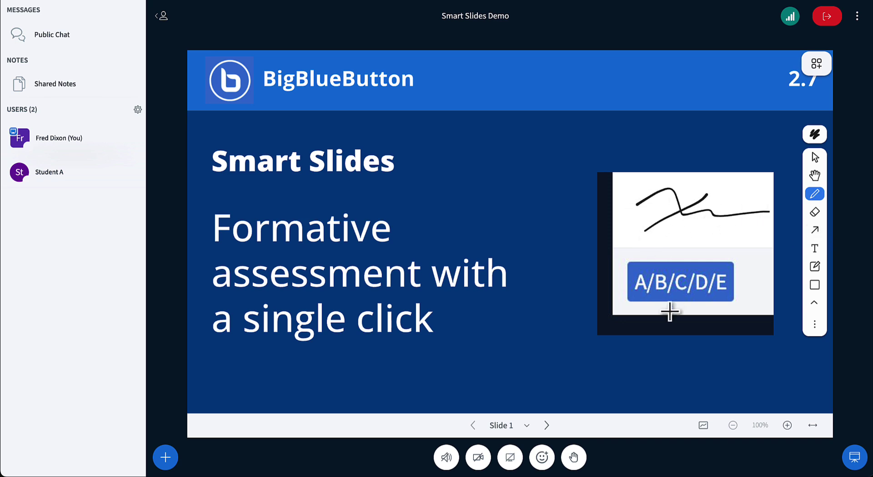
pyautogui.press('super+Tab')
pyautogui.press('super+Tab')
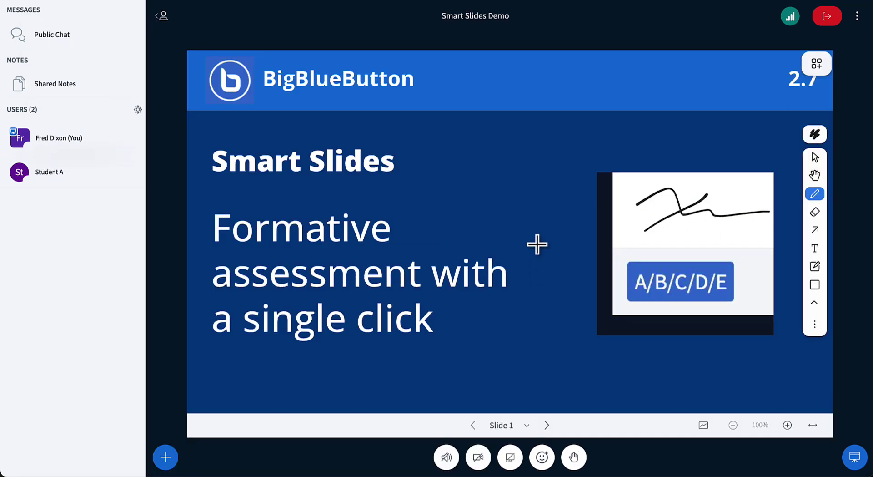
pyautogui.press('Right')
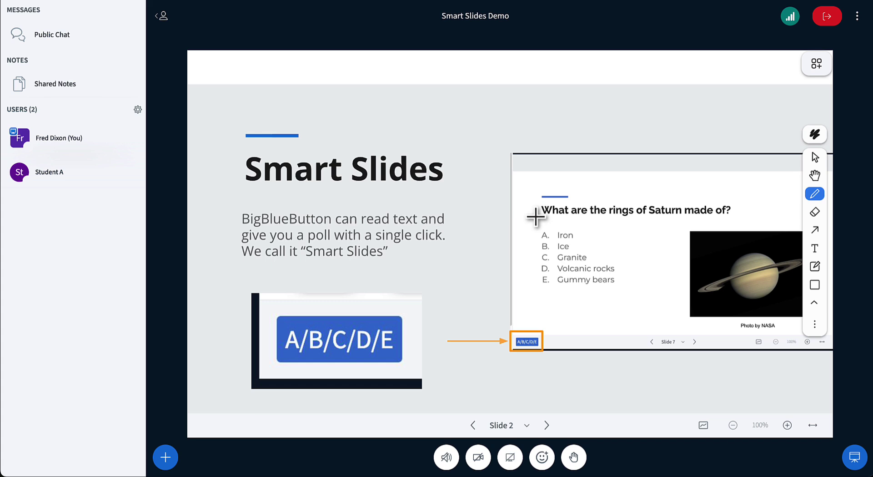
# Mark beside the Saturn question, draw an arrow to the A/B/C/D/E button, and go to slide 3.
pyautogui.moveTo(531, 203); pyautogui.dragTo(533, 276)
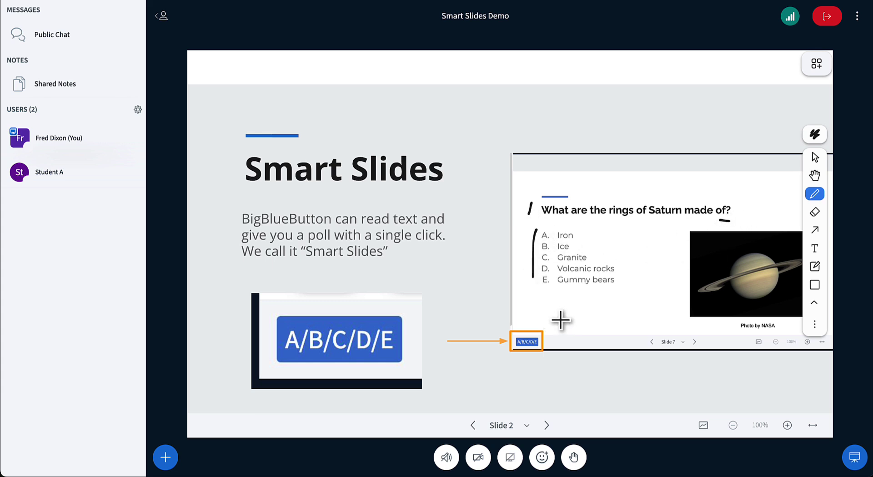
pyautogui.moveTo(570, 305)
pyautogui.mouseDown()
pyautogui.moveTo(541, 327)
pyautogui.moveTo(555, 332)
pyautogui.mouseUp()
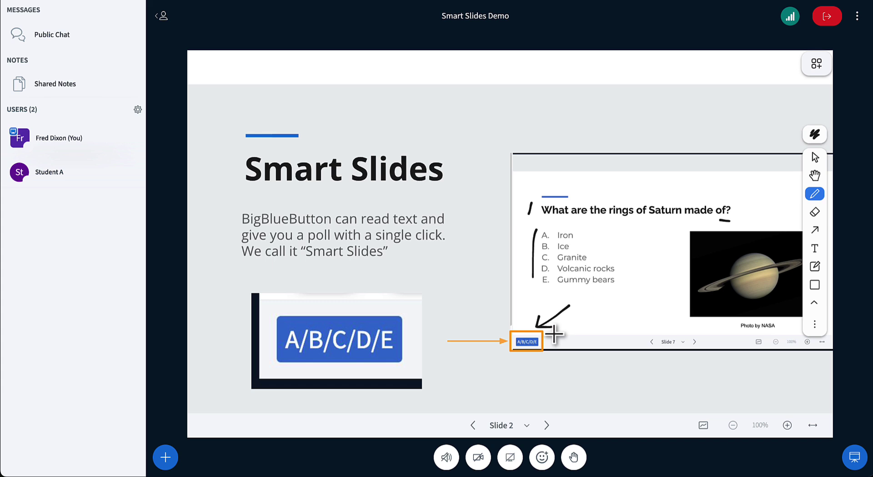
pyautogui.click(547, 424)
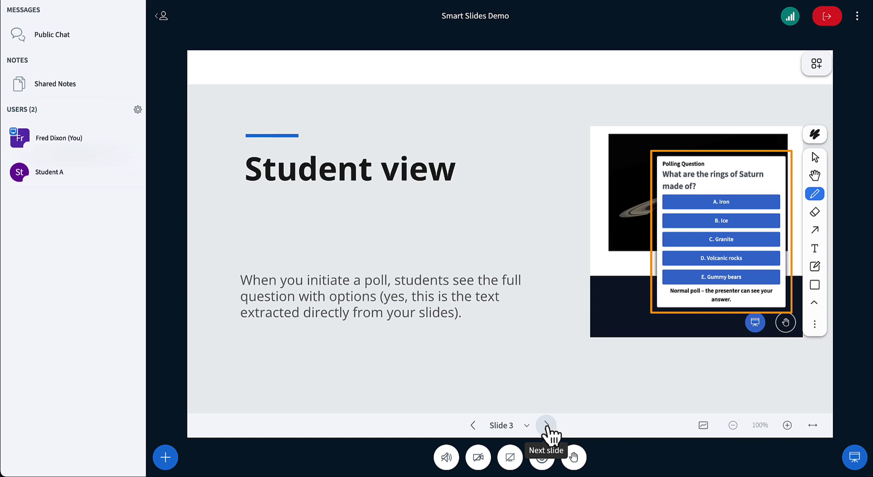
# Page through the Live polling, Learning Analytics Dashboard and score list slides to Smart Slides Examples.
pyautogui.click(548, 425)
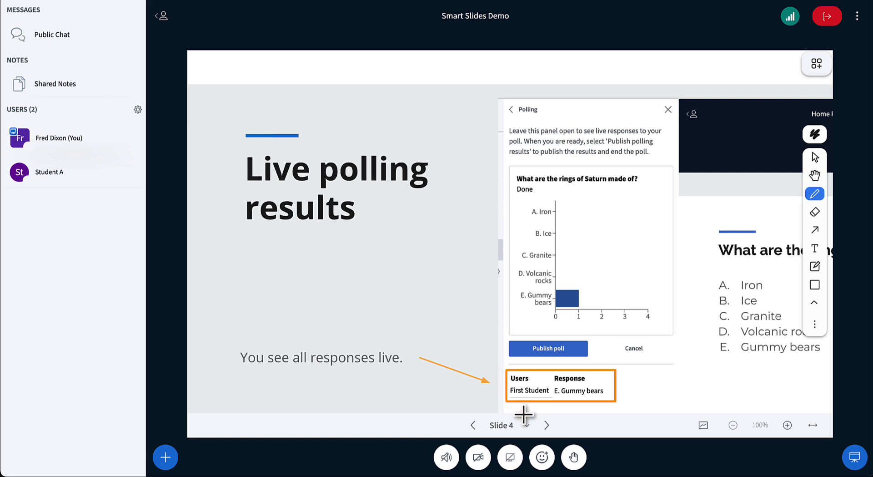
pyautogui.click(548, 424)
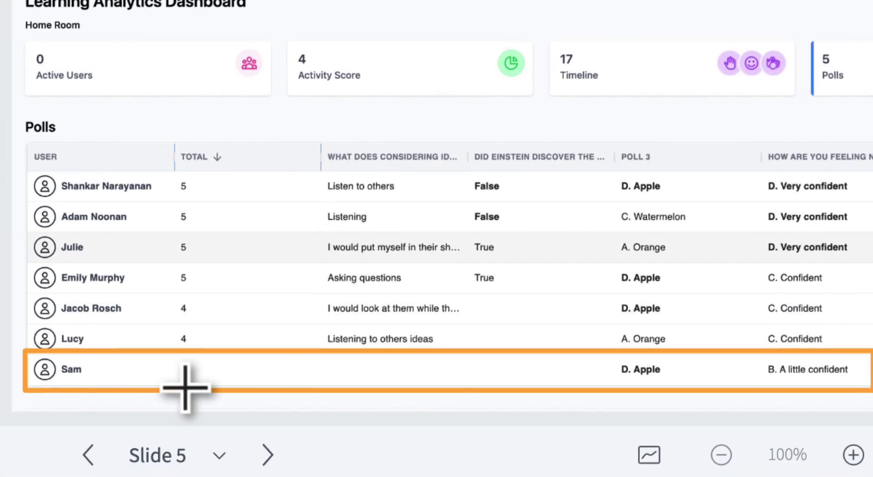
pyautogui.click(268, 455)
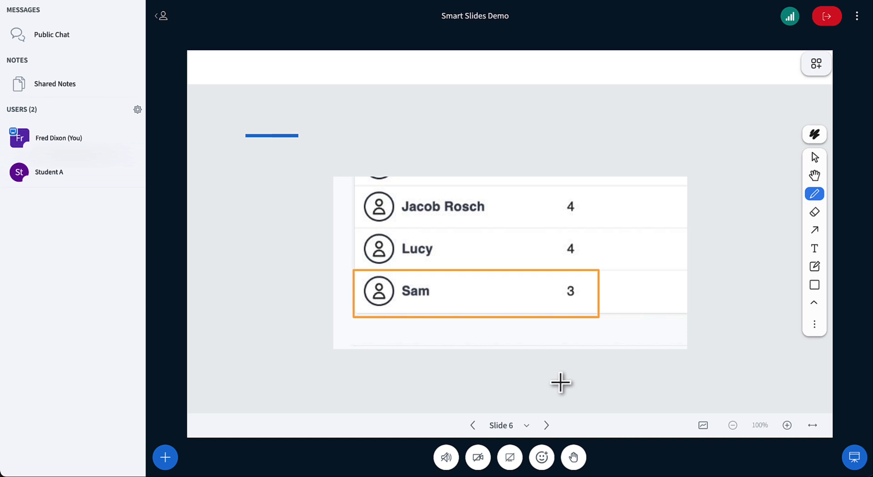
pyautogui.click(546, 425)
# Launch the A–E quick poll on the Saturn rings slide, vote Gummy bears as the student, and publish.
pyautogui.click(546, 425)
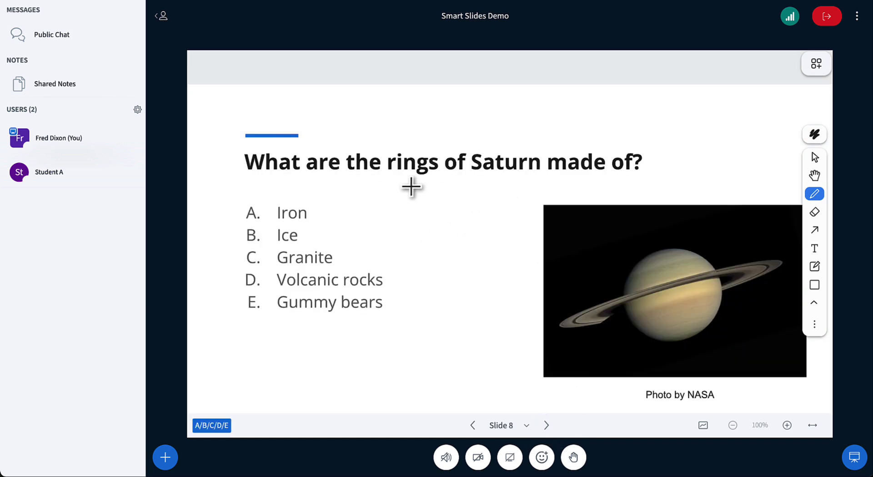
pyautogui.click(211, 425)
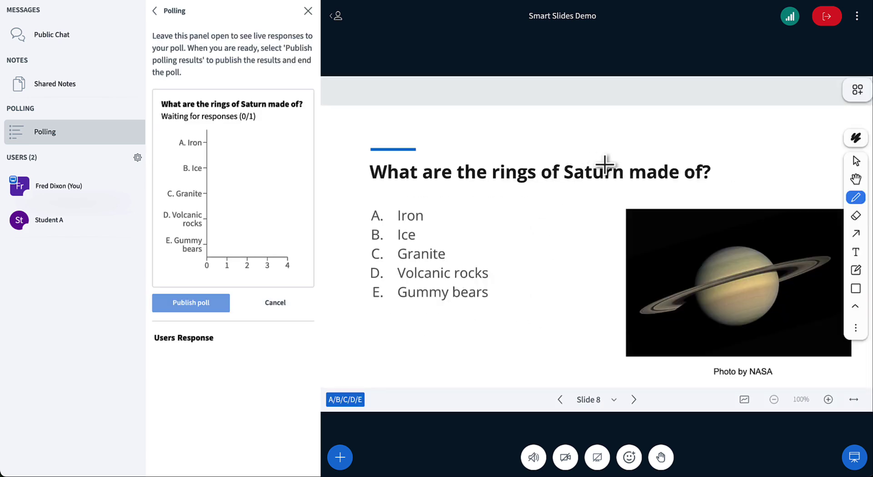
pyautogui.press('super+Tab')
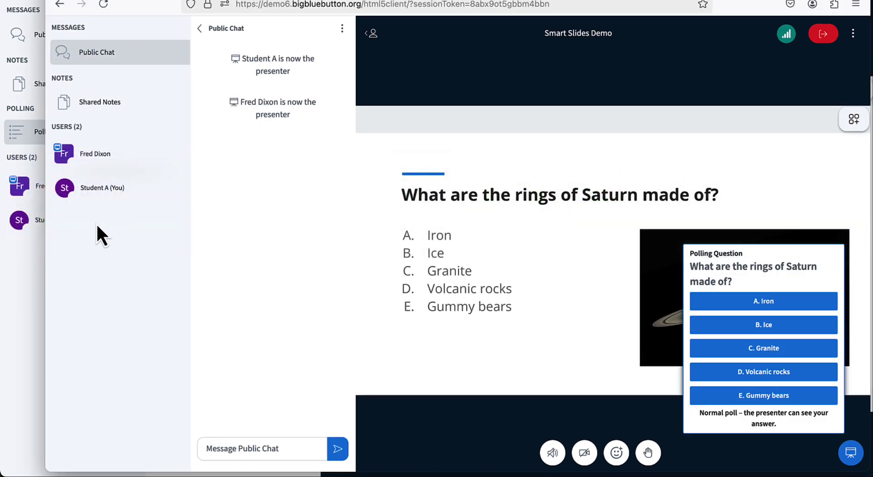
pyautogui.click(373, 34)
pyautogui.moveTo(46, 239); pyautogui.dragTo(413, 237)
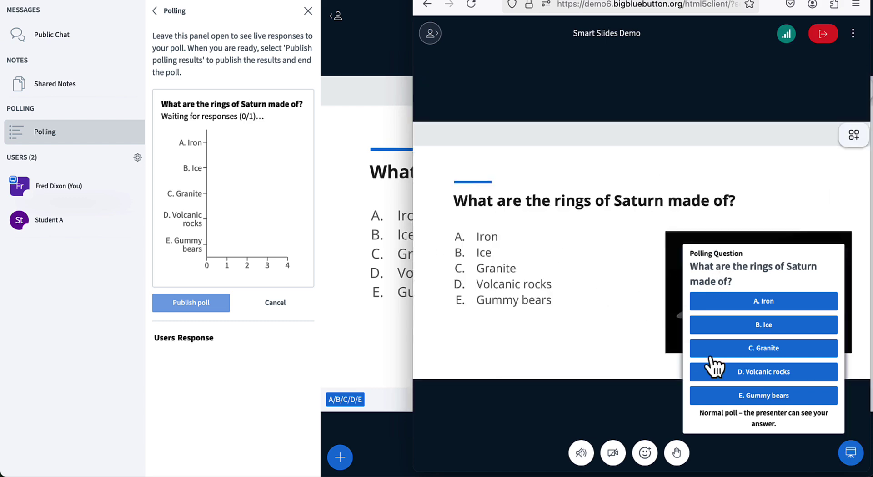
pyautogui.click(757, 395)
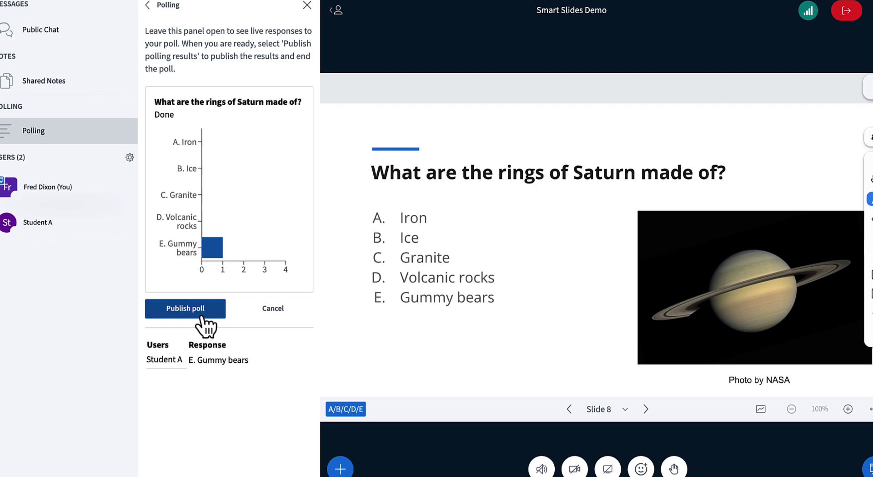
pyautogui.click(201, 315)
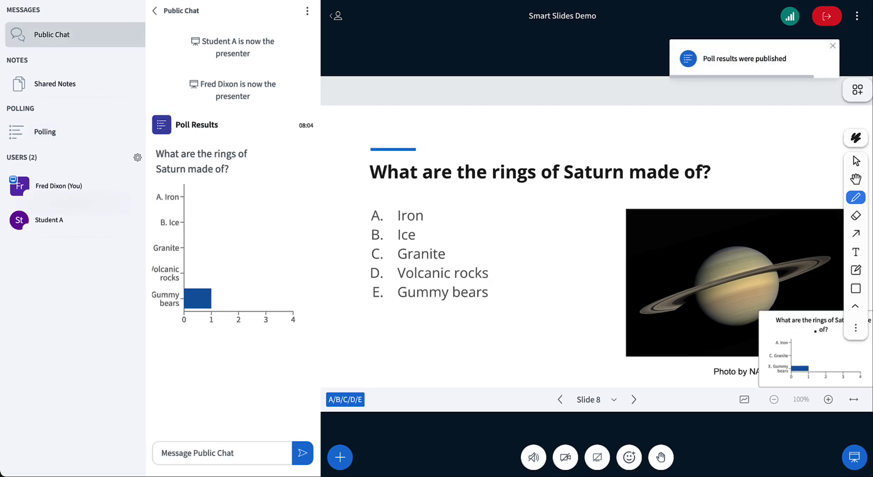
# Enlarge the published Saturn poll results chart on slide 8.
pyautogui.click(856, 160)
pyautogui.moveTo(760, 312); pyautogui.dragTo(486, 199)
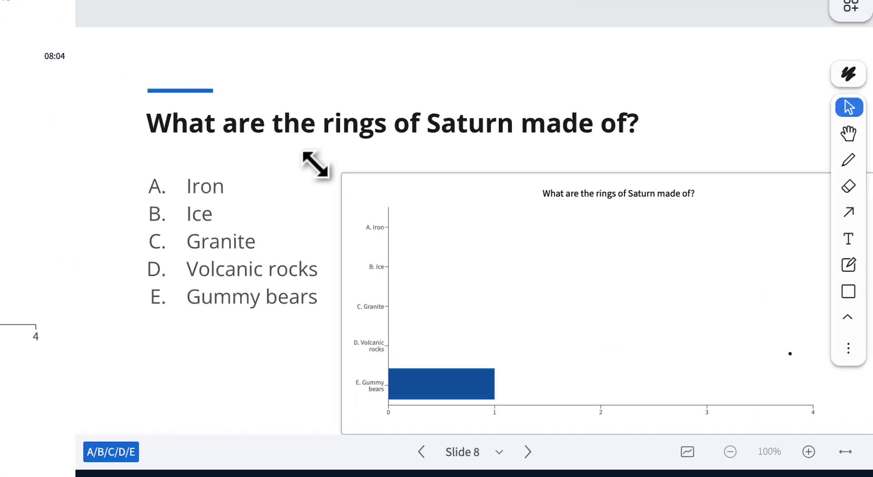
pyautogui.moveTo(315, 164); pyautogui.dragTo(250, 107)
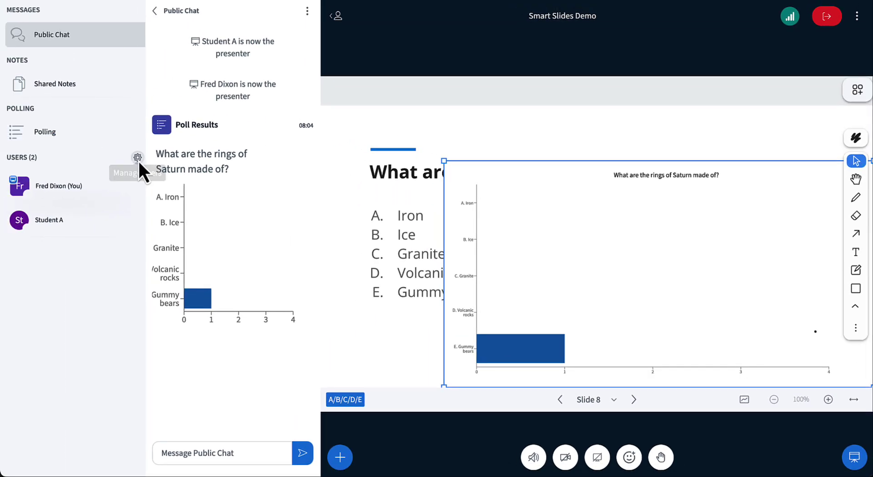
# Open the Learning Analytics Dashboard and view its Polls results.
pyautogui.click(137, 156)
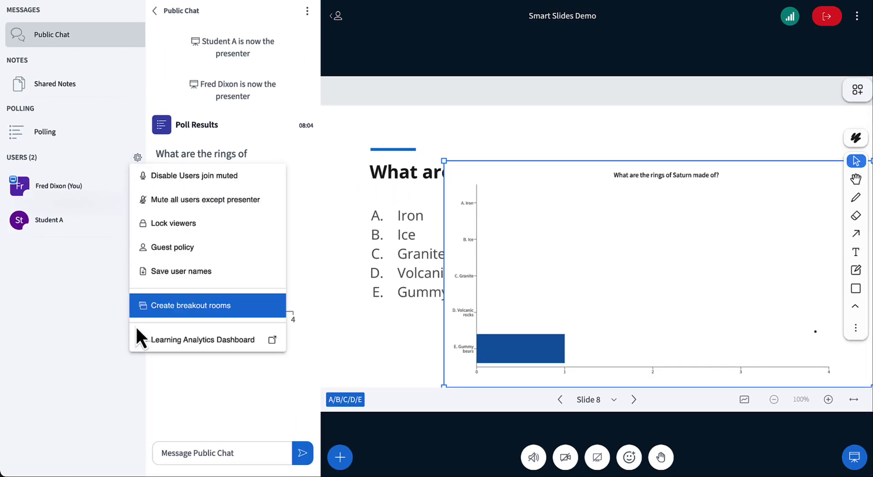
pyautogui.click(169, 342)
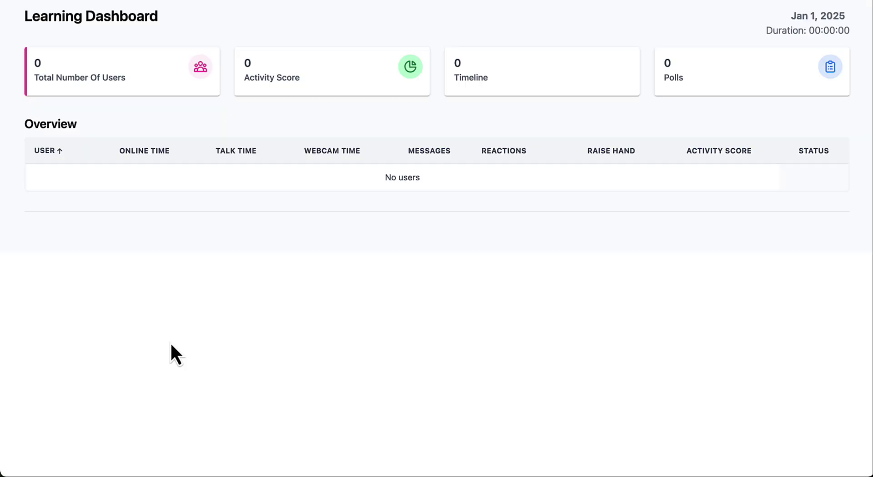
pyautogui.click(756, 86)
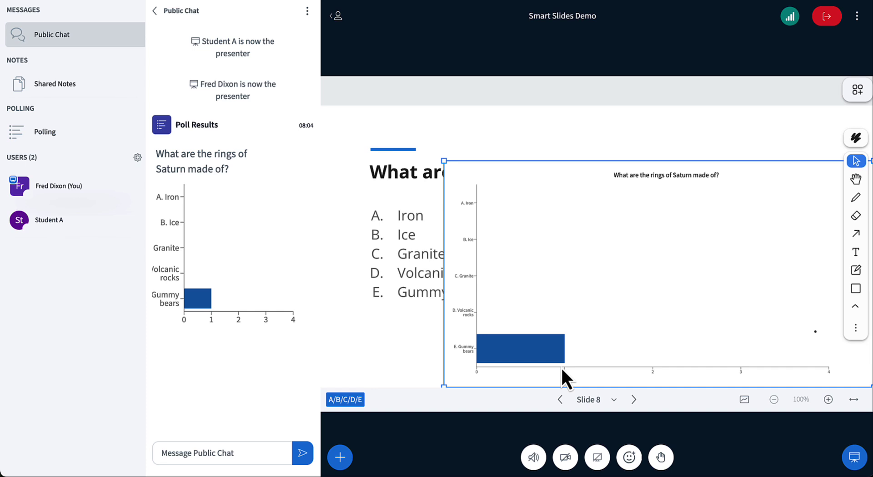
# On the table salt slide, underline the '??' and start the A/B/C/D multiple-response poll.
pyautogui.click(634, 399)
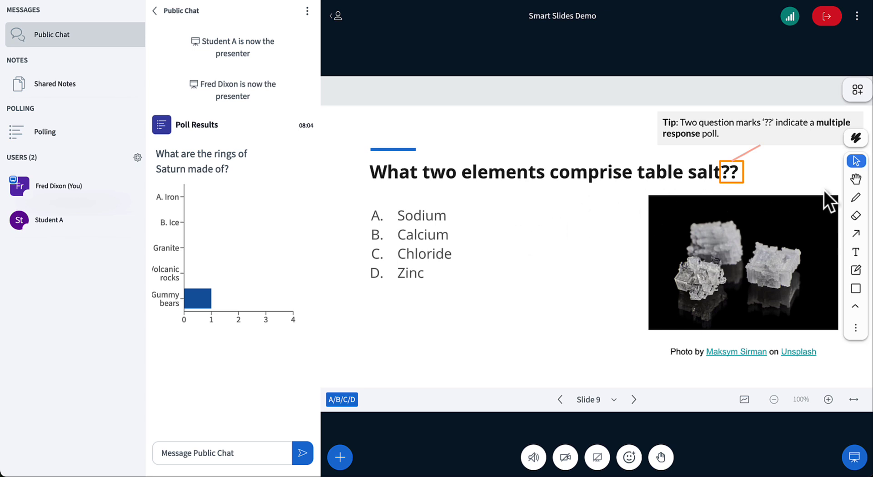
pyautogui.click(856, 197)
pyautogui.moveTo(719, 185); pyautogui.dragTo(750, 185)
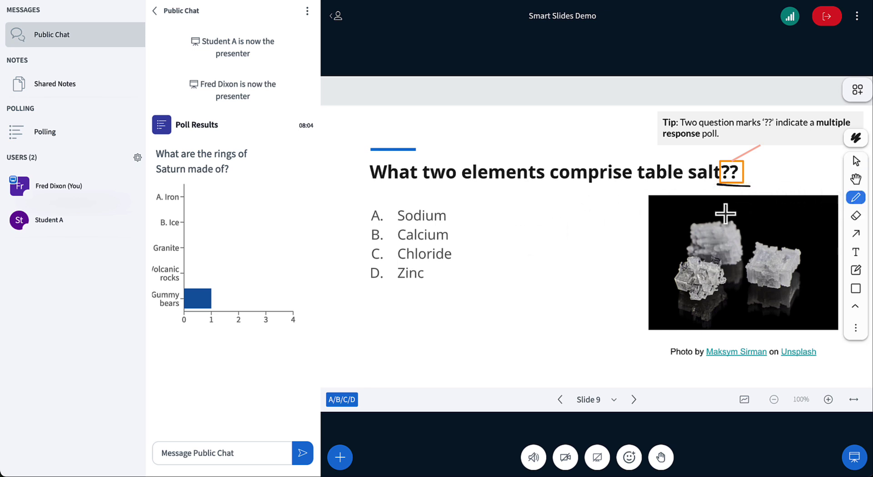
pyautogui.click(339, 401)
# Submit Sodium and Chloride as the student, then advance to the Einstein true/false slide.
pyautogui.press('super+Tab')
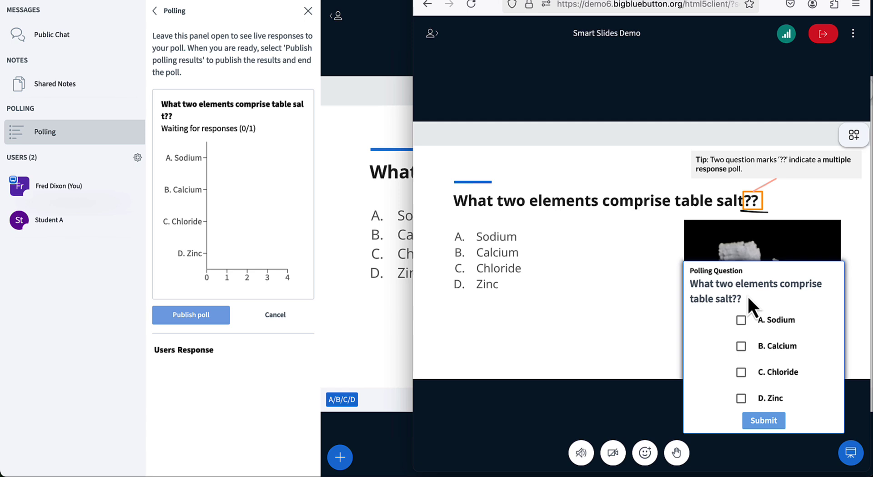
pyautogui.click(741, 320)
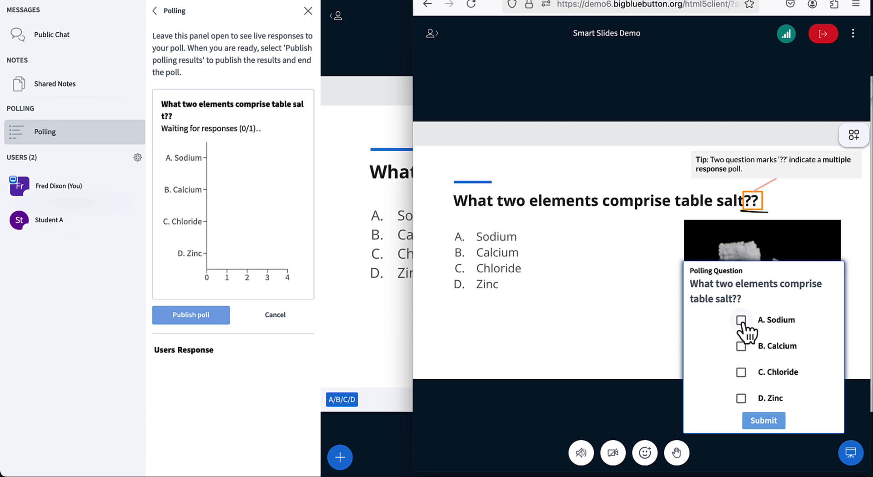
pyautogui.click(741, 372)
pyautogui.click(761, 419)
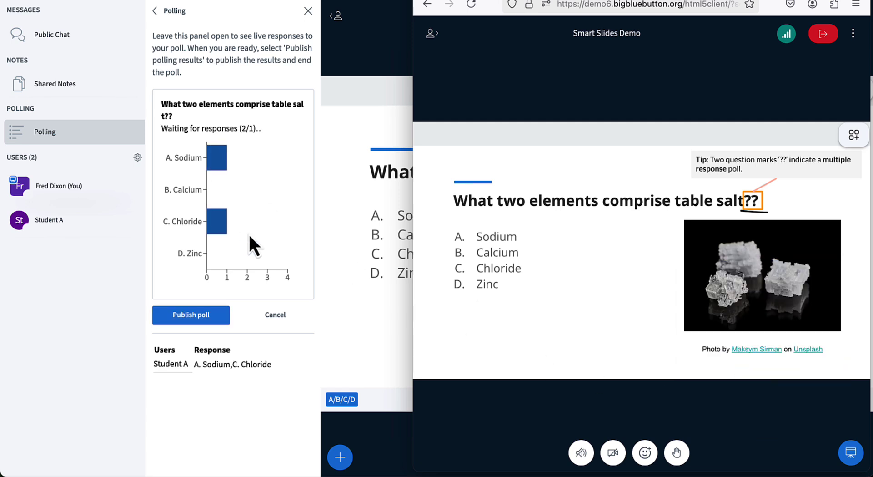
pyautogui.click(255, 406)
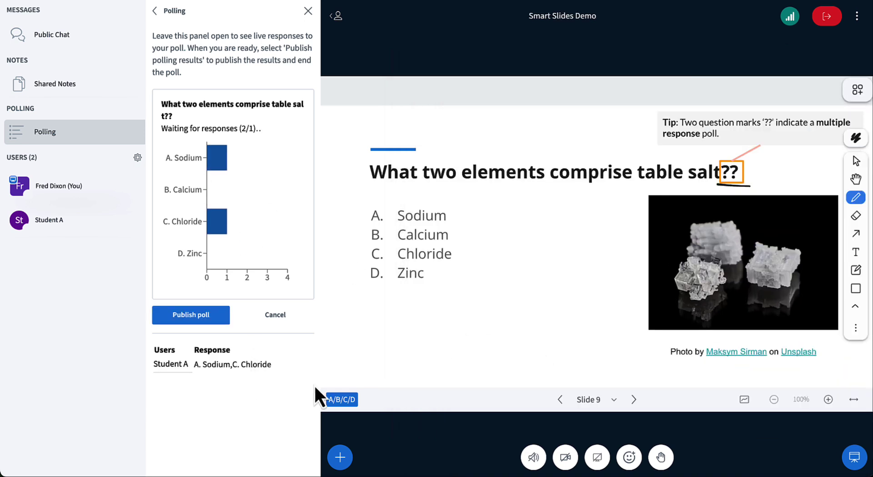
pyautogui.click(637, 406)
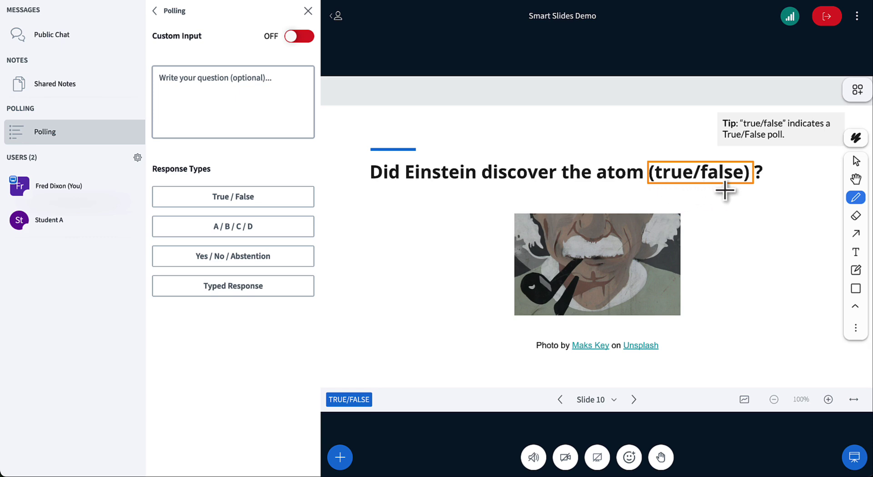
# Start the TRUE/FALSE poll on the Einstein slide, answer False as the student, and go to slide 11.
pyautogui.click(354, 400)
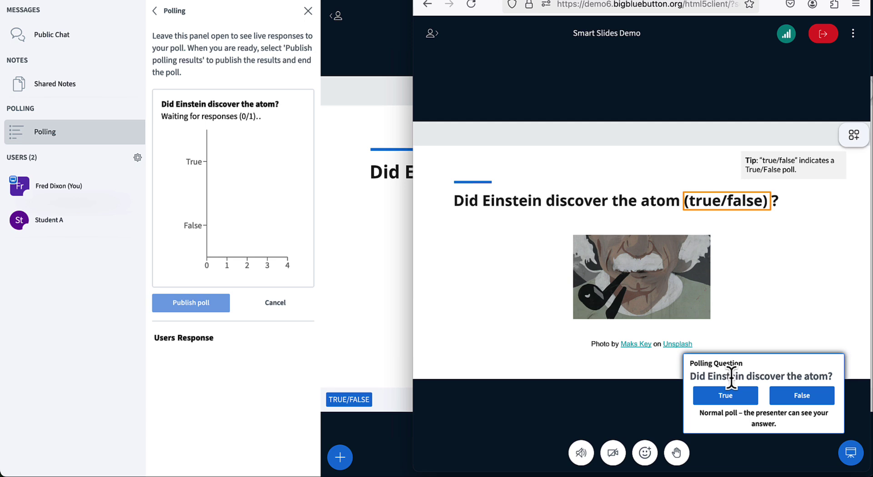
pyautogui.click(810, 398)
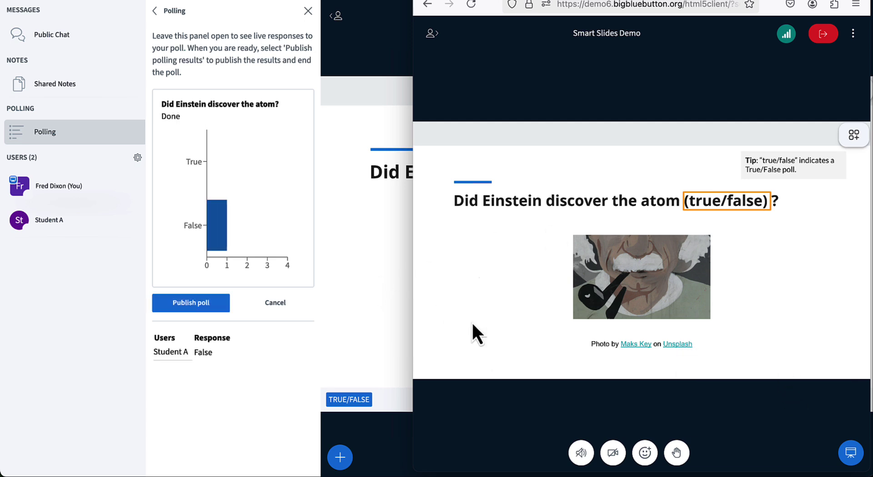
pyautogui.click(635, 400)
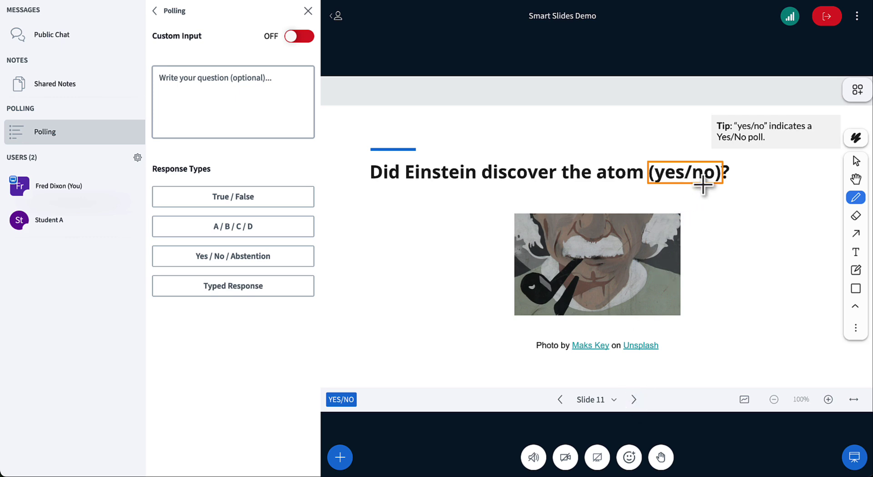
# Draw an arrow at the bottom-left, start the YES/NO poll, and vote Yes as the student.
pyautogui.moveTo(389, 337); pyautogui.dragTo(367, 368)
pyautogui.moveTo(369, 356); pyautogui.dragTo(387, 362)
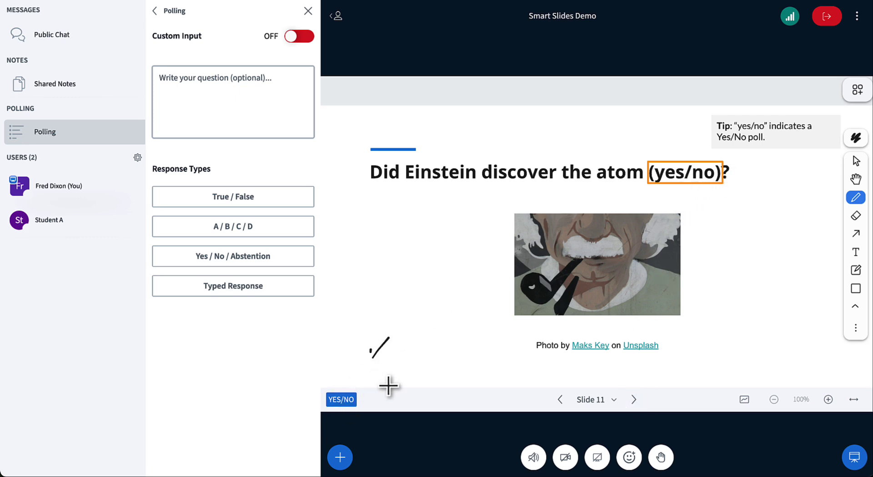
pyautogui.click(349, 400)
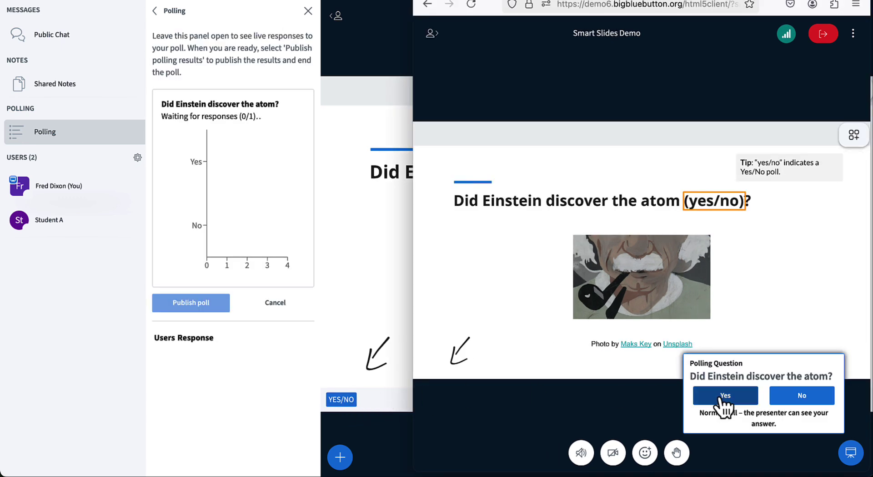
pyautogui.click(739, 397)
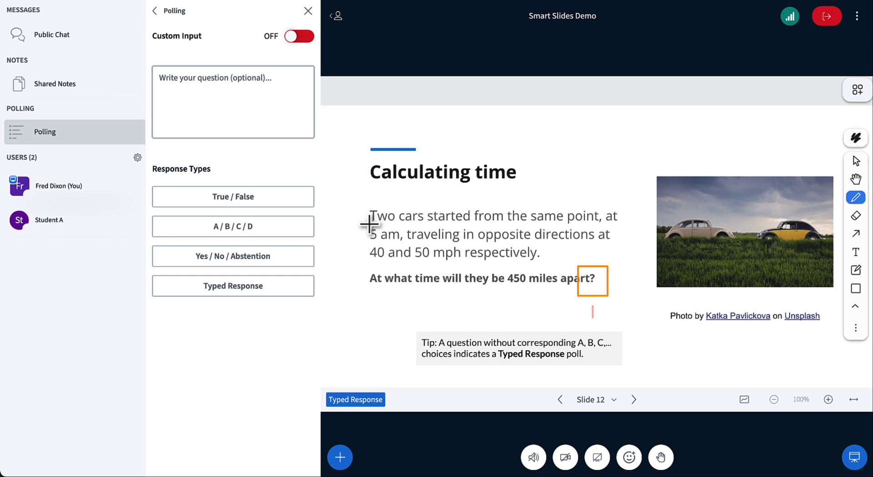
# Draw a line beside the problem, start a Typed Response poll, and submit '10 am' as the student.
pyautogui.moveTo(353, 201); pyautogui.dragTo(350, 257)
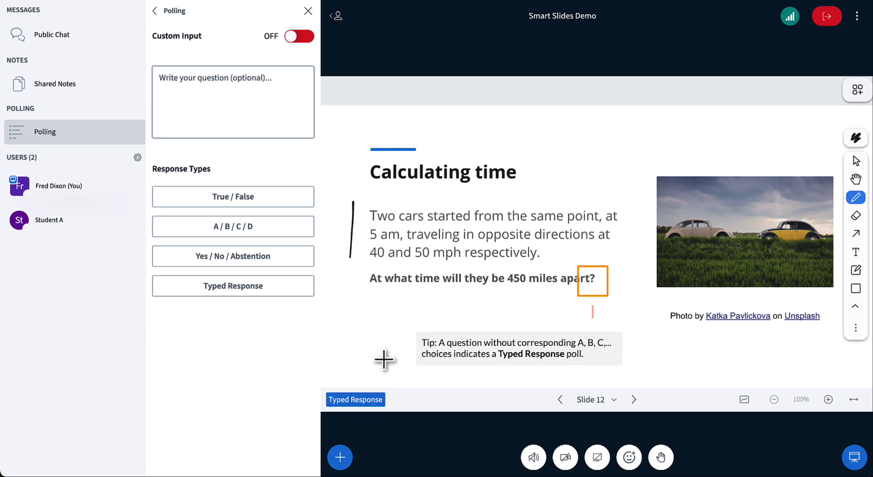
pyautogui.click(354, 401)
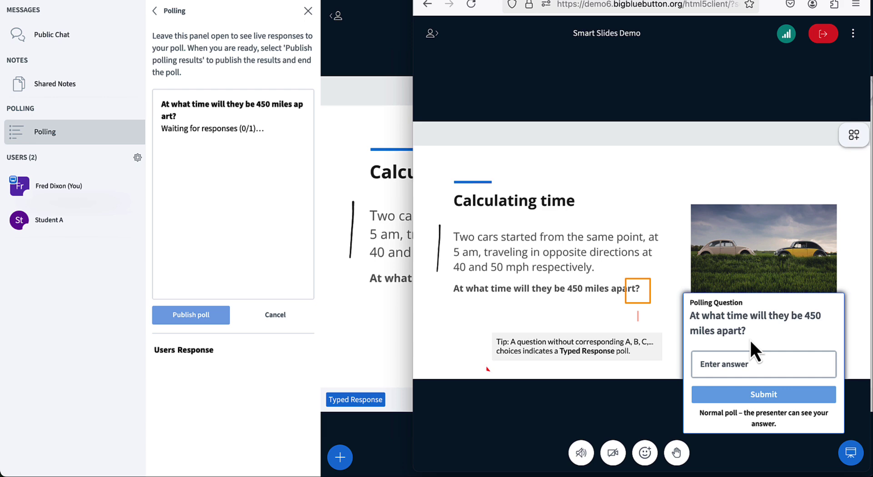
pyautogui.click(750, 364)
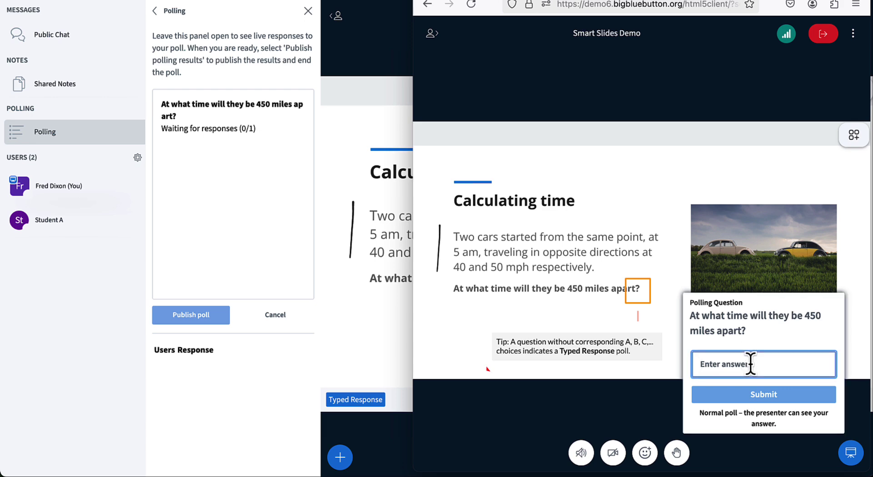
pyautogui.write('10 am')
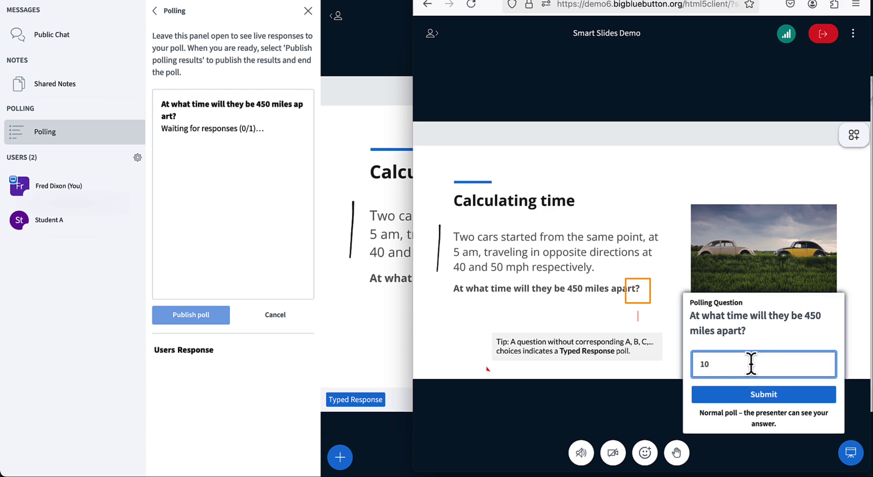
pyautogui.click(791, 398)
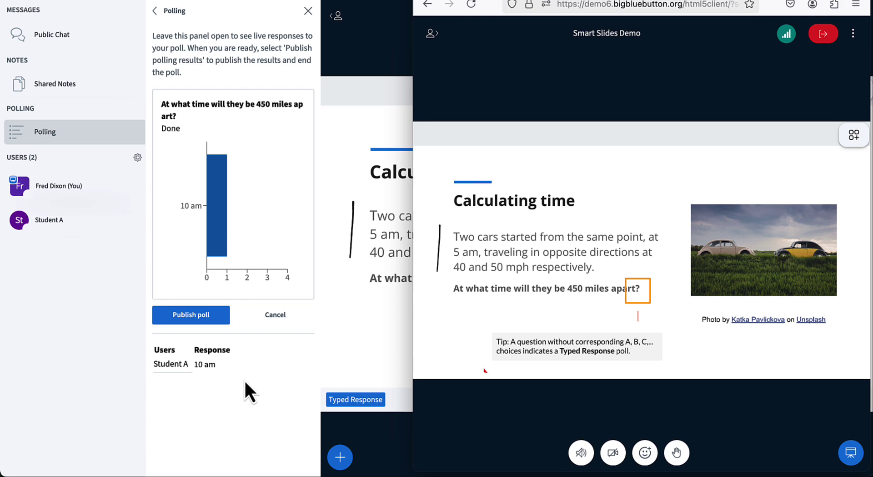
pyautogui.click(264, 364)
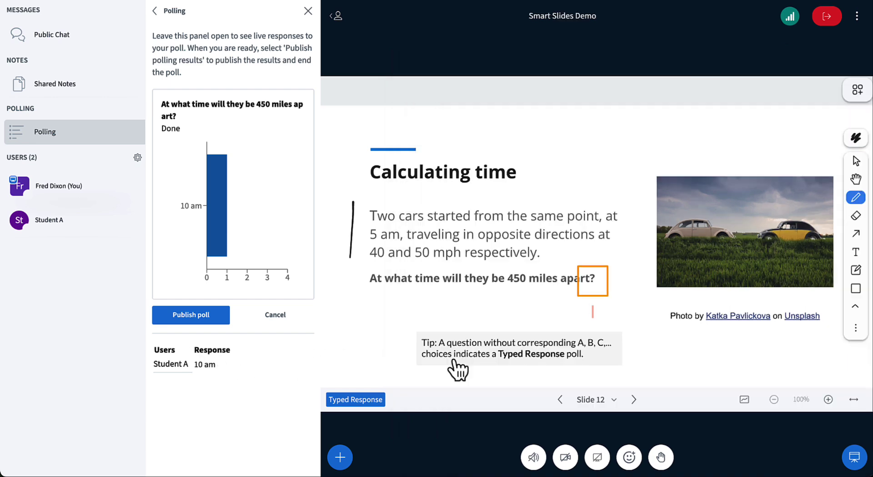
# On slide 14, underline 'a single click', bracket, tick the YouTube point, arrow the whiteboard point, then advance.
pyautogui.doubleClick(634, 399)
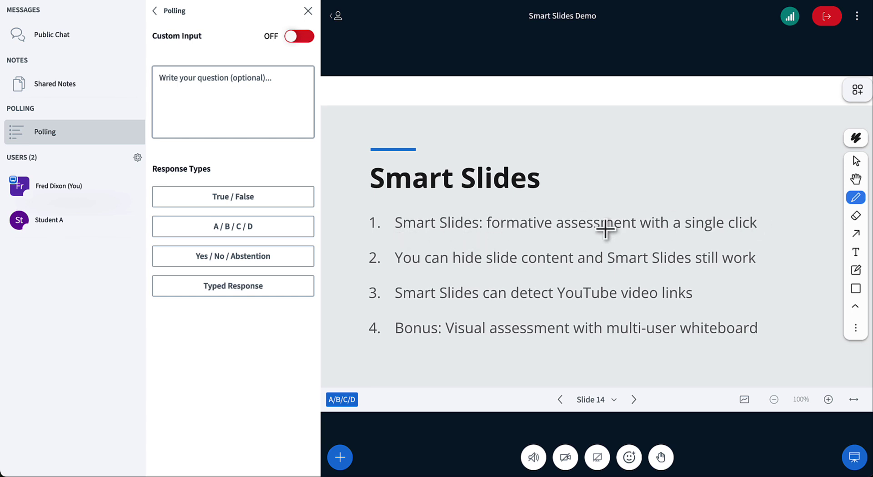
pyautogui.moveTo(669, 231); pyautogui.dragTo(752, 232)
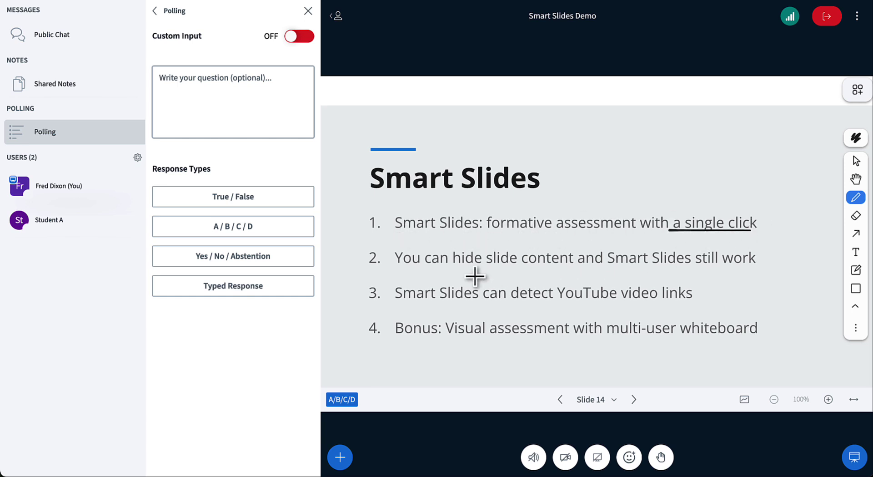
pyautogui.moveTo(751, 245)
pyautogui.mouseDown()
pyautogui.moveTo(762, 250)
pyautogui.moveTo(748, 282)
pyautogui.mouseUp()
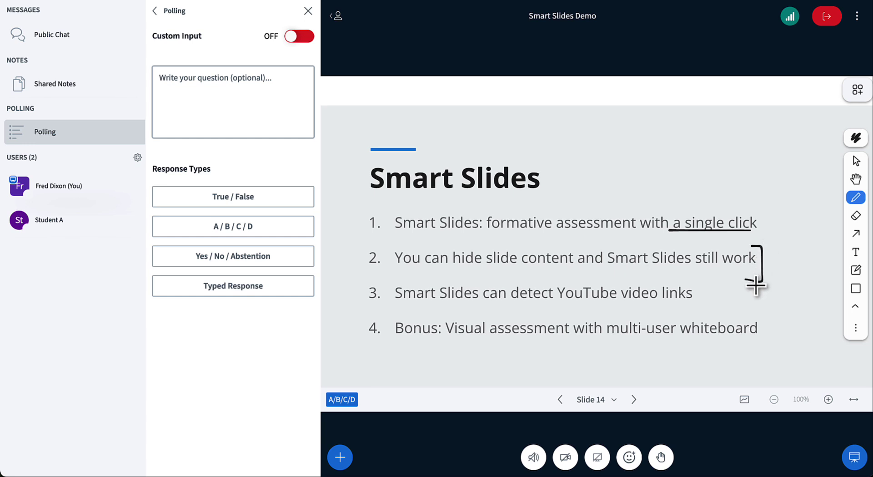
pyautogui.moveTo(702, 289)
pyautogui.mouseDown()
pyautogui.moveTo(707, 297)
pyautogui.moveTo(730, 277)
pyautogui.mouseUp()
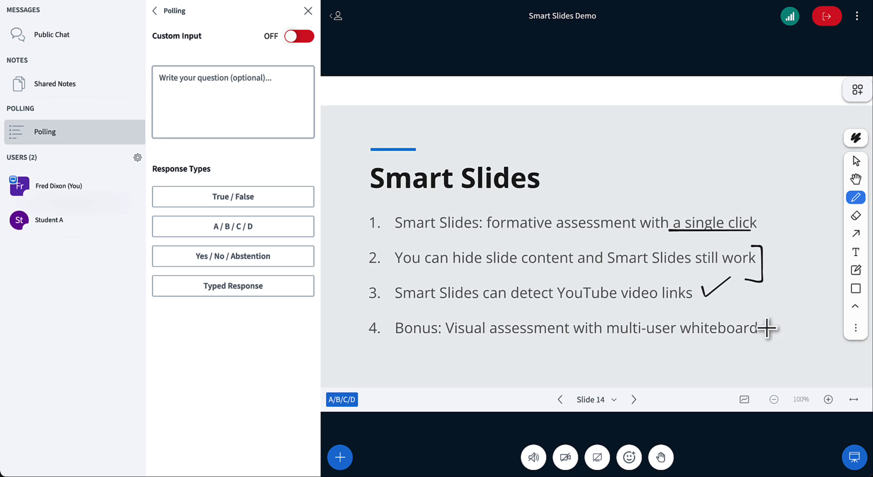
pyautogui.moveTo(766, 325)
pyautogui.mouseDown()
pyautogui.moveTo(805, 313)
pyautogui.moveTo(774, 328)
pyautogui.mouseUp()
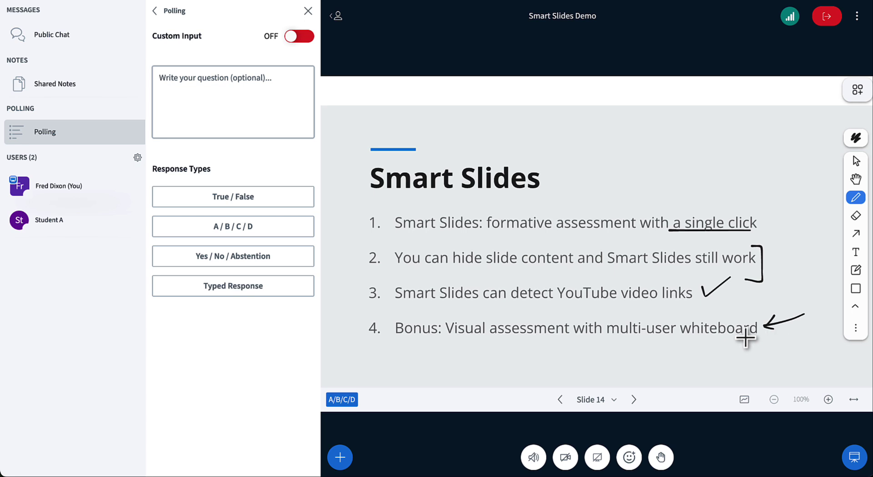
pyautogui.click(633, 399)
# Bracket the confidence-level poll box, then advance to Slide 18 and mark it.
pyautogui.click(634, 399)
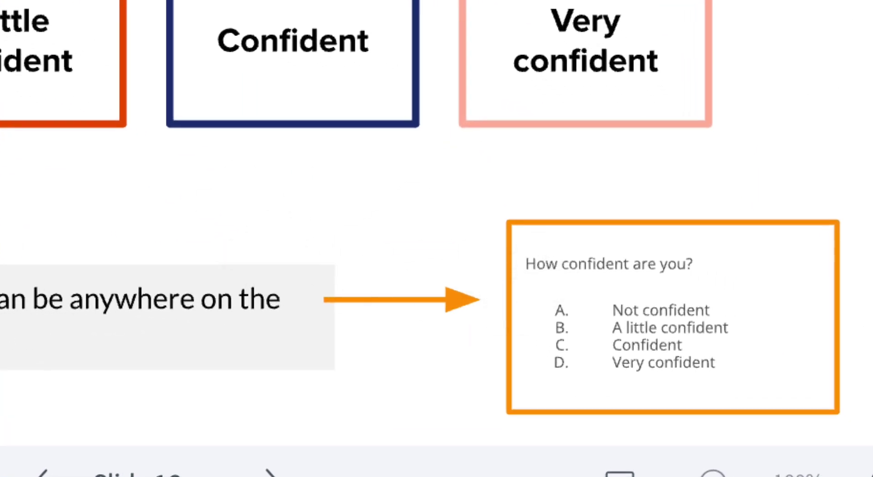
pyautogui.moveTo(713, 237)
pyautogui.mouseDown()
pyautogui.moveTo(780, 257)
pyautogui.moveTo(767, 390)
pyautogui.moveTo(714, 385)
pyautogui.mouseUp()
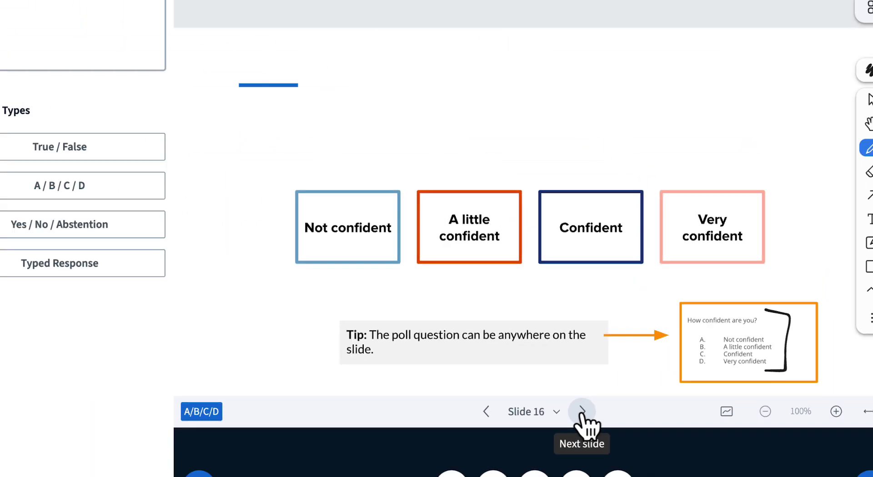
pyautogui.click(582, 410)
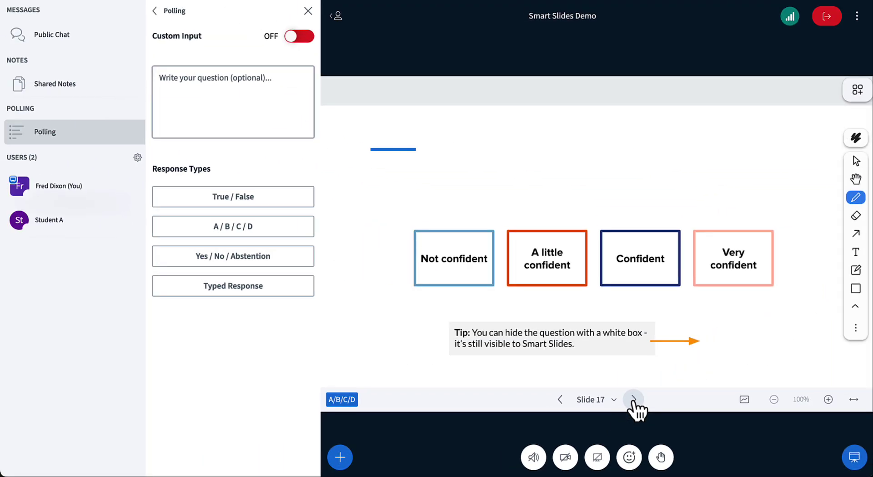
pyautogui.click(634, 401)
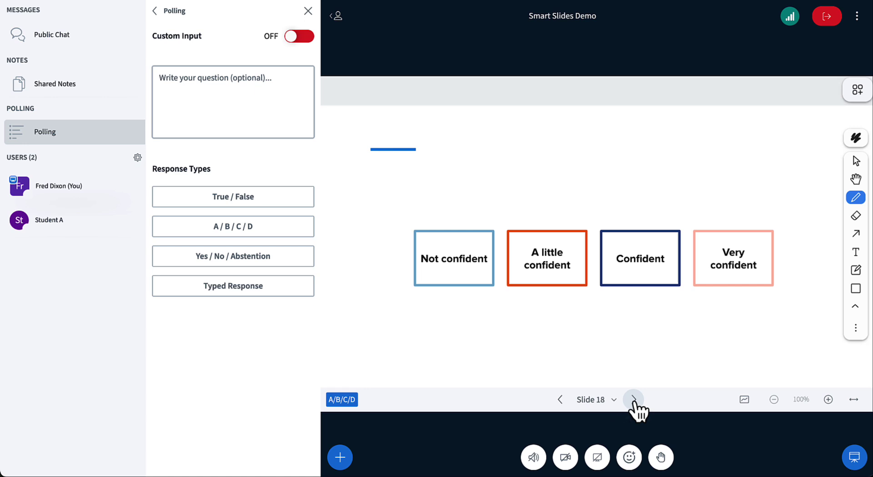
pyautogui.moveTo(390, 337)
pyautogui.mouseDown()
pyautogui.moveTo(374, 360)
pyautogui.moveTo(382, 367)
pyautogui.moveTo(368, 369)
pyautogui.mouseUp()
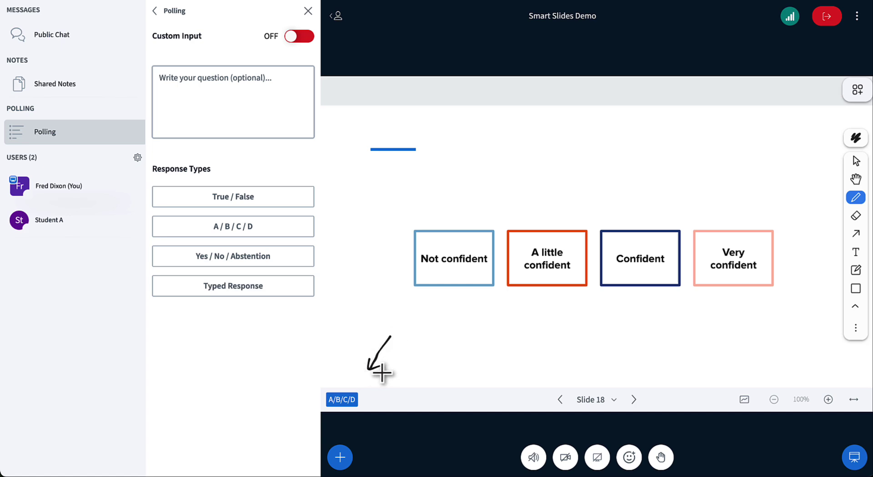
# Launch the A/B/C/D quick poll from the slide and answer 'D. Very confident' as the student.
pyautogui.click(338, 404)
pyautogui.press('super+Tab')
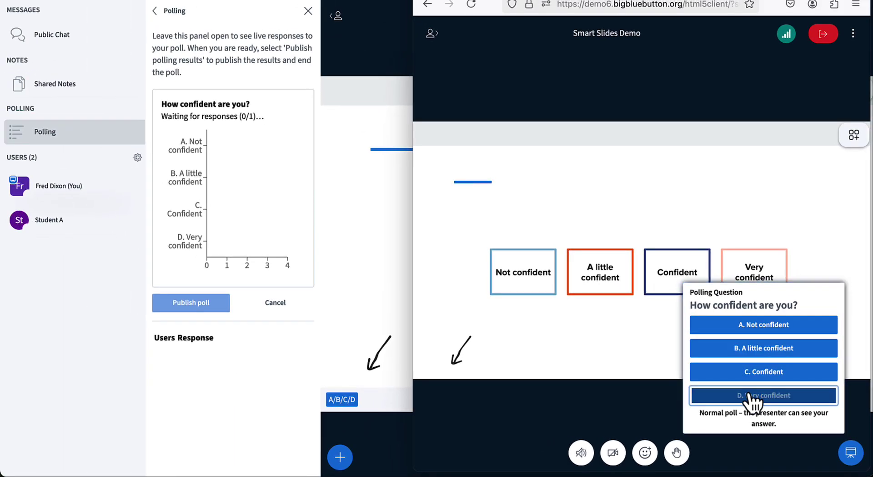
pyautogui.click(669, 354)
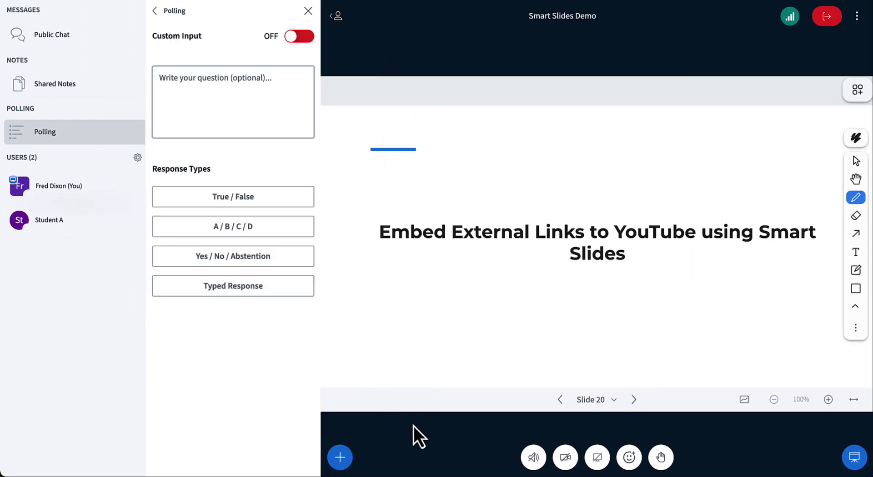
# Go to the Embedding video links slide and underline its YouTube URL.
pyautogui.click(340, 457)
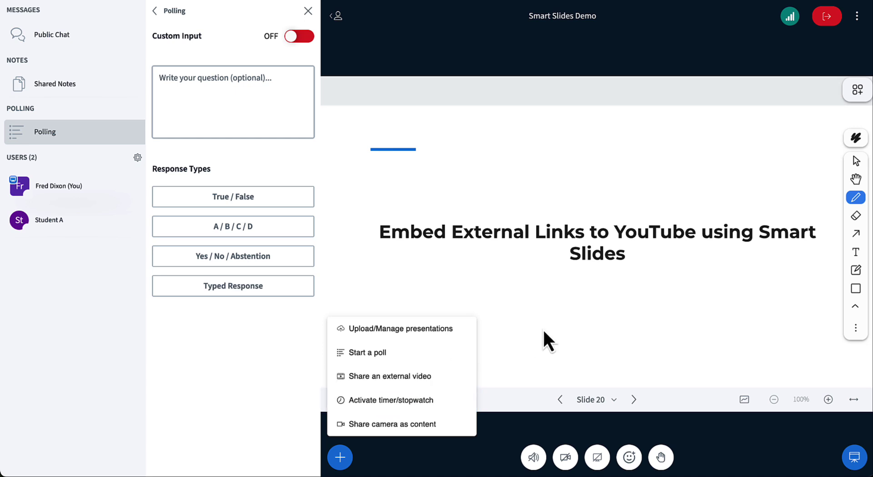
pyautogui.click(586, 318)
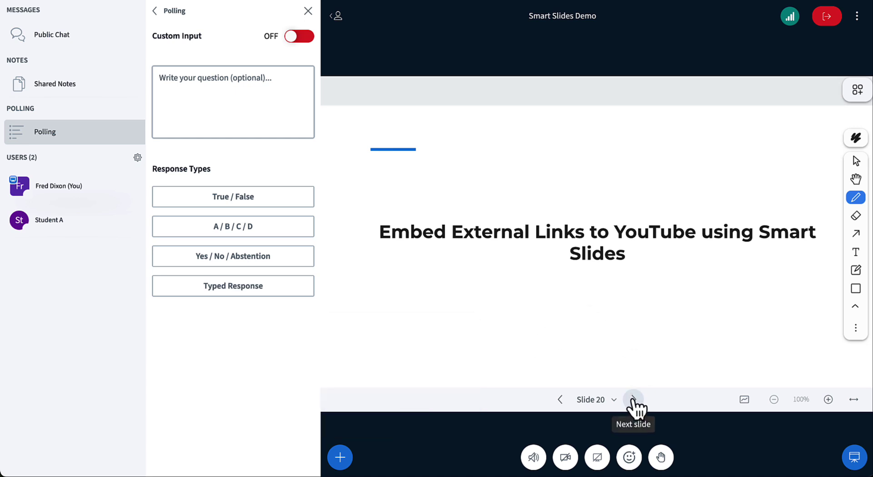
pyautogui.click(634, 399)
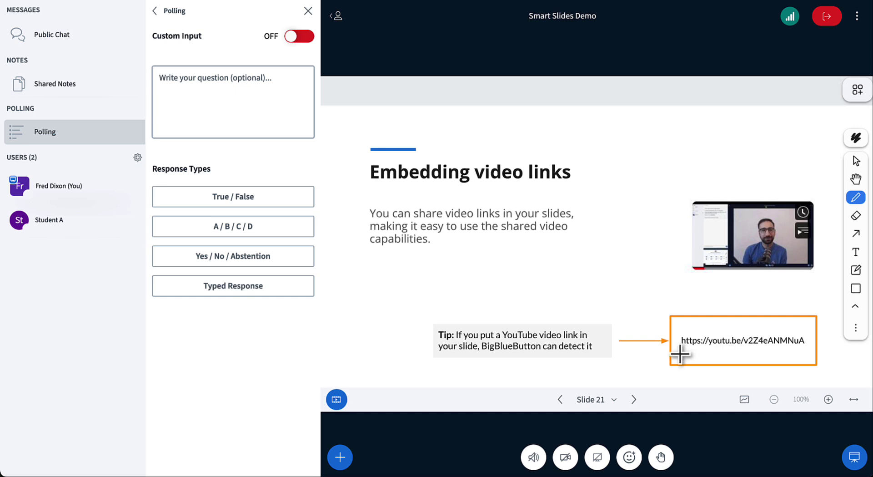
pyautogui.moveTo(677, 351); pyautogui.dragTo(804, 354)
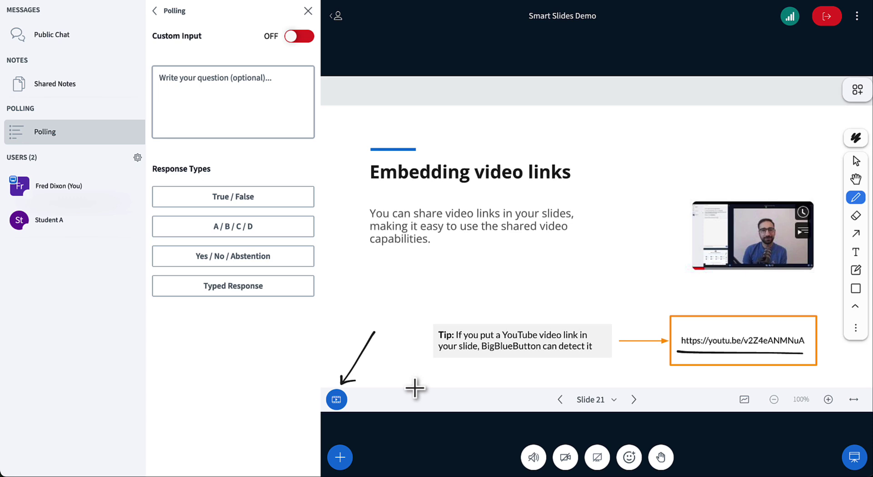
# Share the slide's YouTube link as an external video, then stop sharing it.
pyautogui.click(346, 399)
pyautogui.click(378, 367)
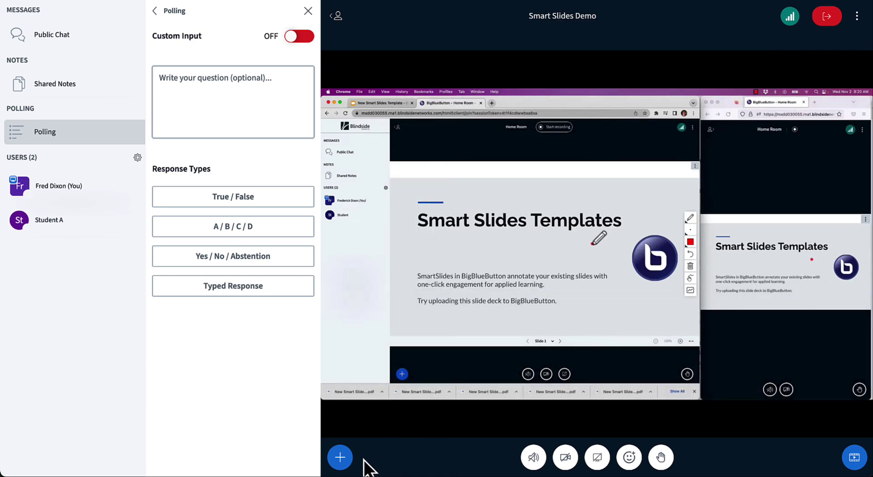
pyautogui.click(344, 460)
pyautogui.click(414, 385)
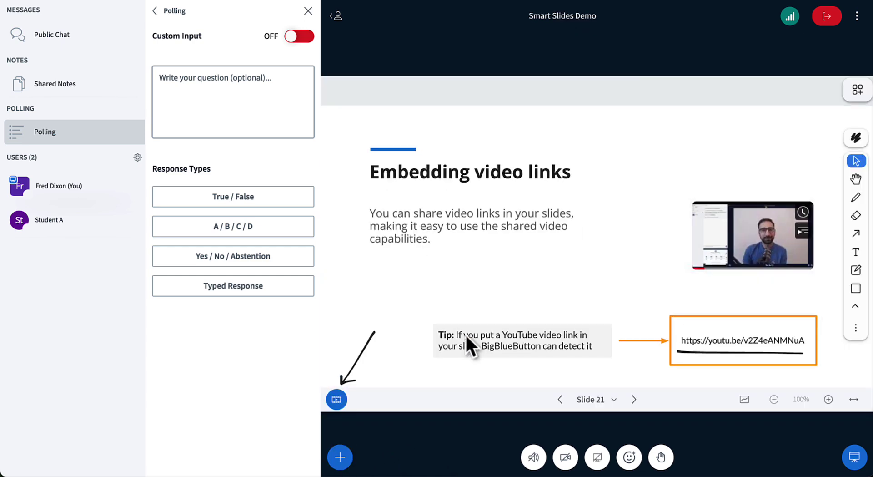
# On Slide 23, underline the #Layout-Manager, #Uploading-Presentations and #Using-Webcams comments.
pyautogui.click(633, 399)
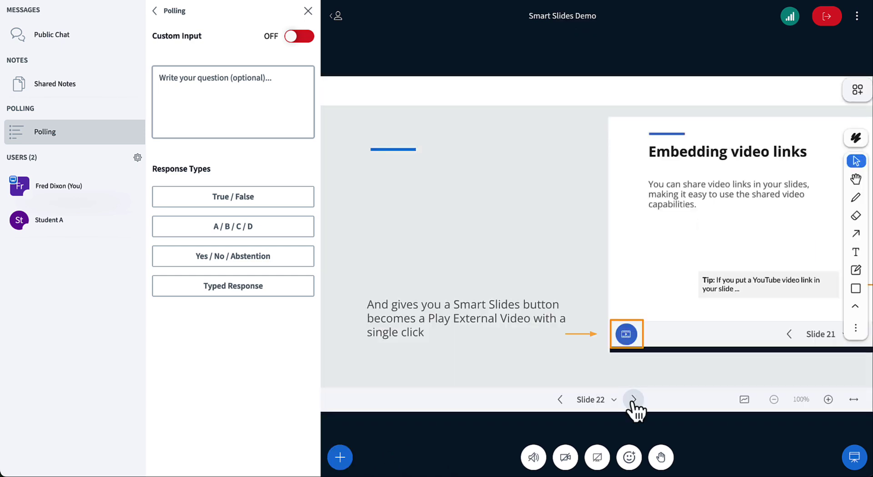
pyautogui.click(634, 399)
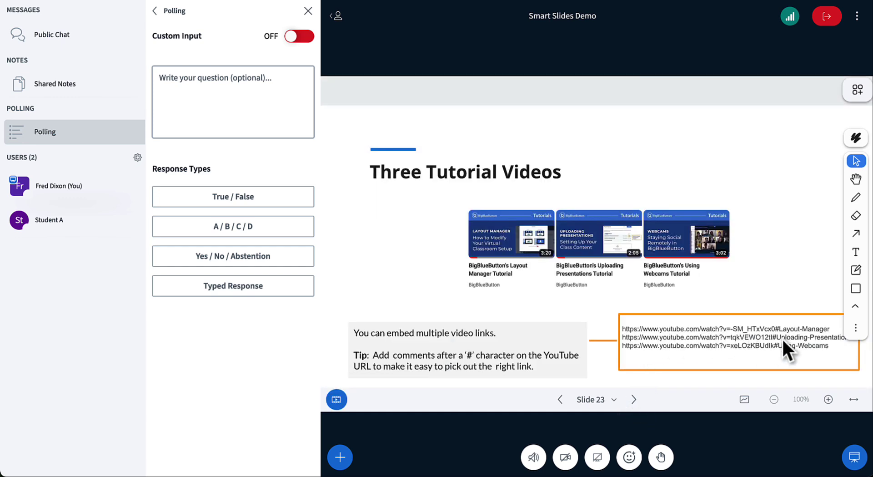
pyautogui.scroll(5, 782, 339)
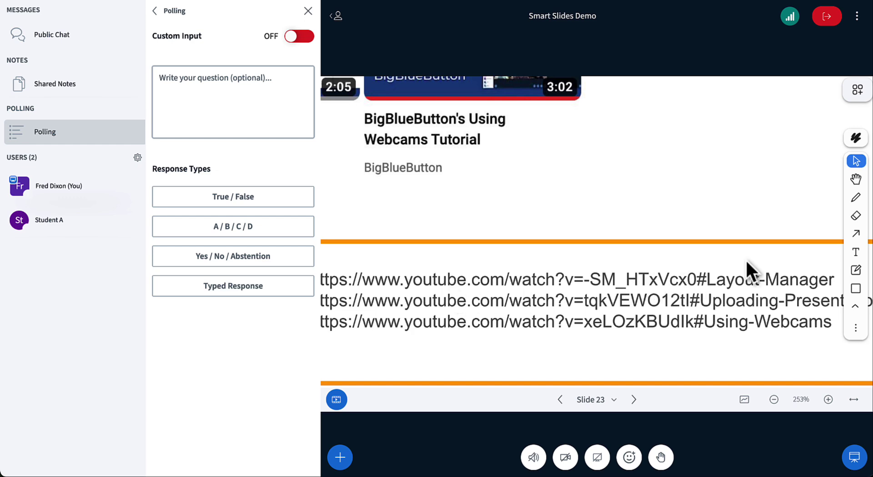
pyautogui.click(856, 197)
pyautogui.moveTo(721, 289); pyautogui.dragTo(736, 286)
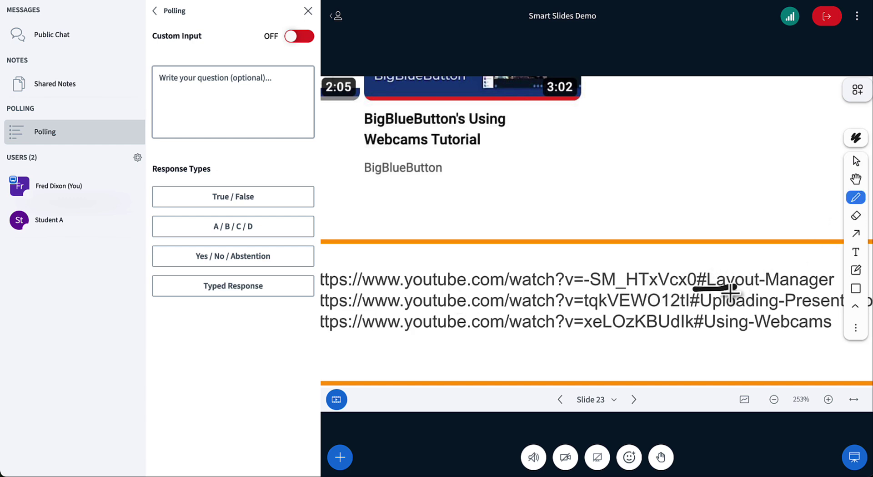
pyautogui.moveTo(689, 311); pyautogui.dragTo(833, 308)
pyautogui.moveTo(699, 329); pyautogui.dragTo(834, 330)
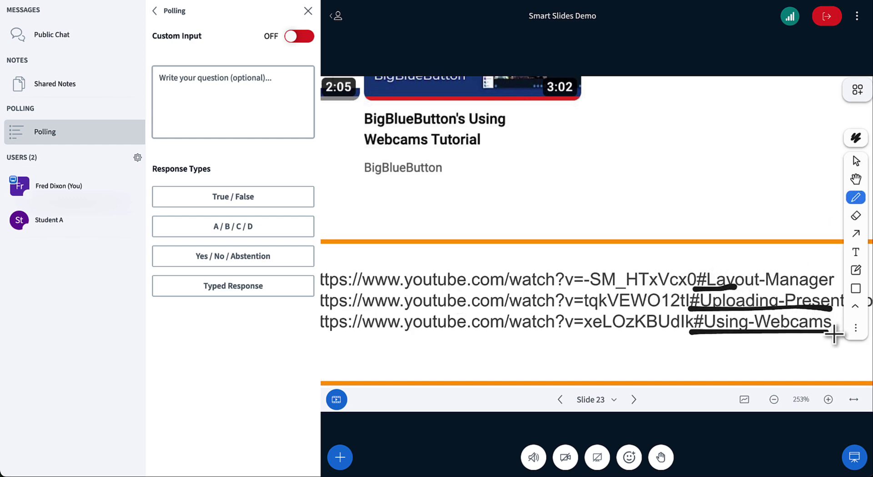
# Show the slide's detected YouTube link list, then advance to the Visual Assessment slide.
pyautogui.scroll(-5, 585, 244)
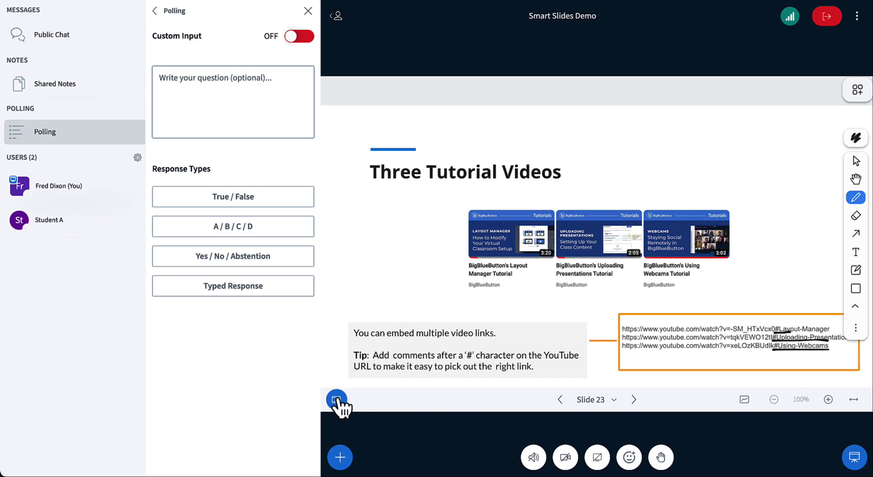
pyautogui.click(337, 400)
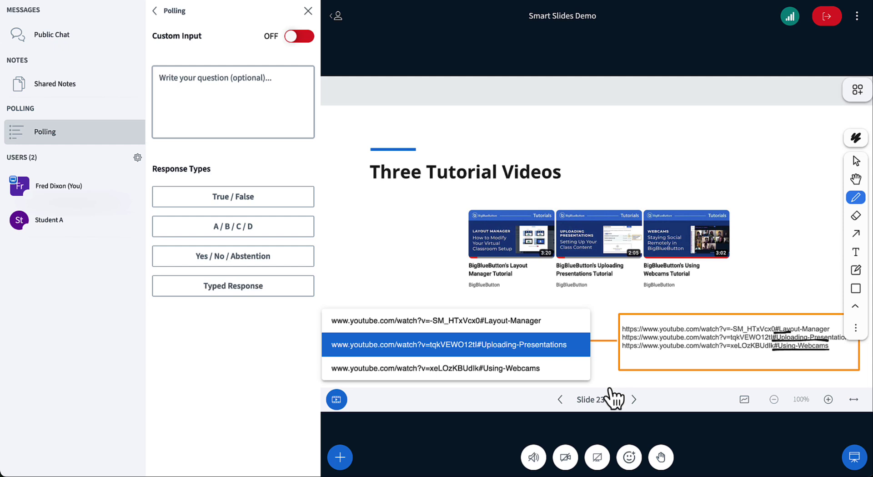
pyautogui.click(817, 424)
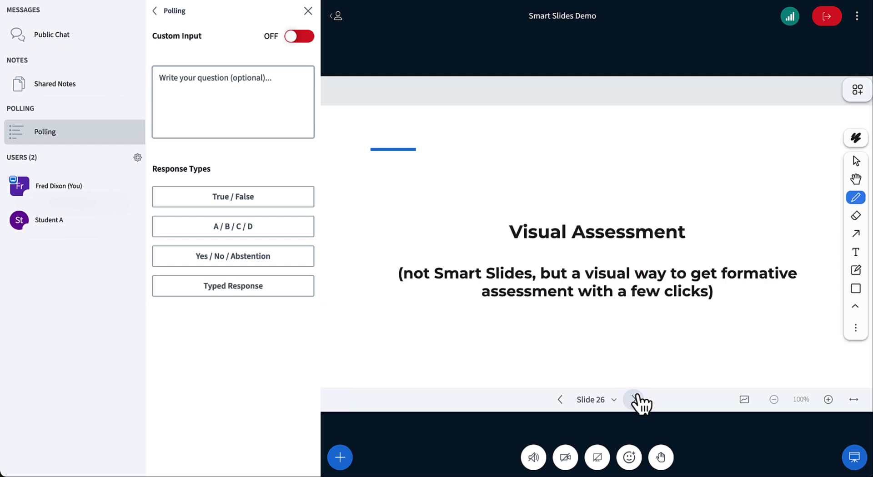
# On the world map slide, lock viewers' cursors and annotations and enable multi-user whiteboard.
pyautogui.click(635, 398)
pyautogui.click(636, 398)
pyautogui.click(137, 157)
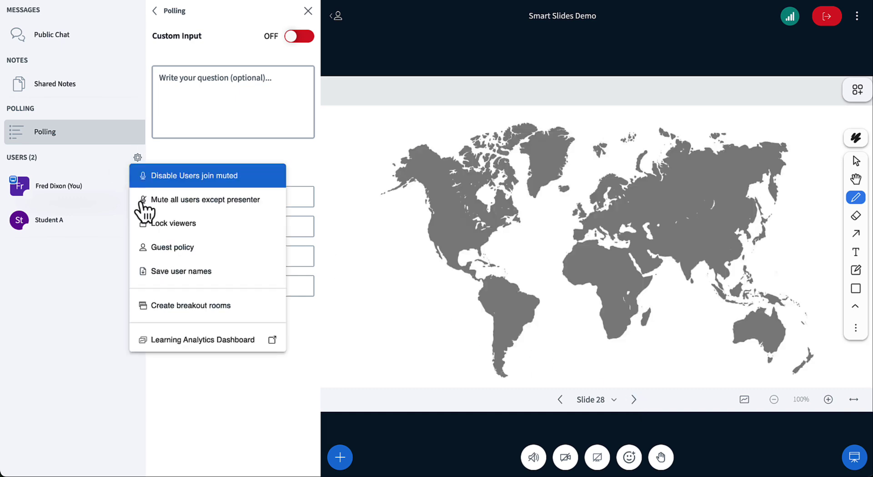
pyautogui.click(174, 224)
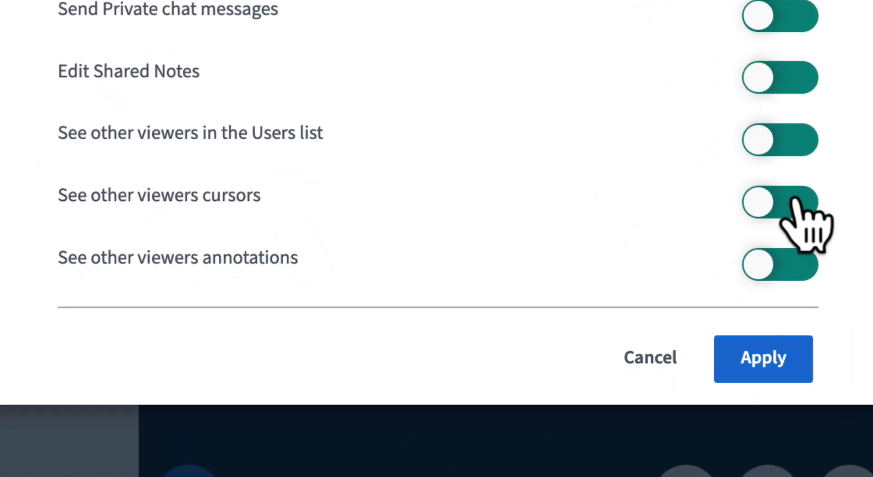
pyautogui.click(606, 322)
pyautogui.click(787, 266)
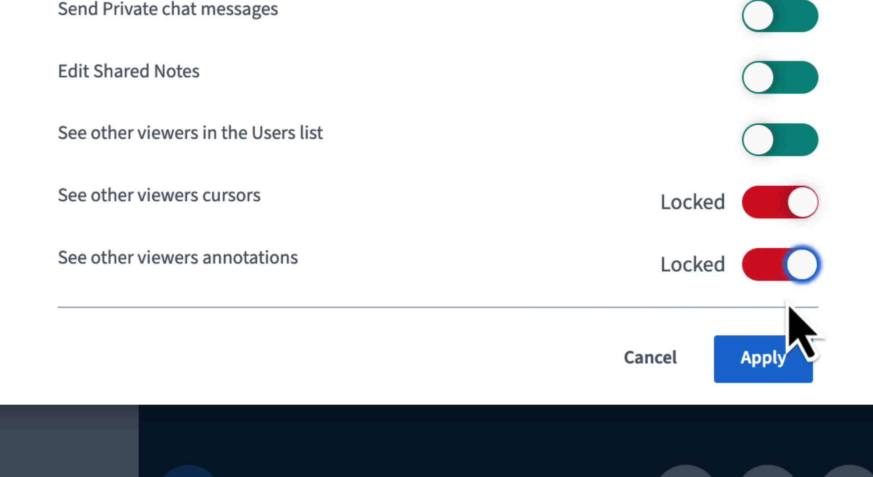
pyautogui.click(767, 360)
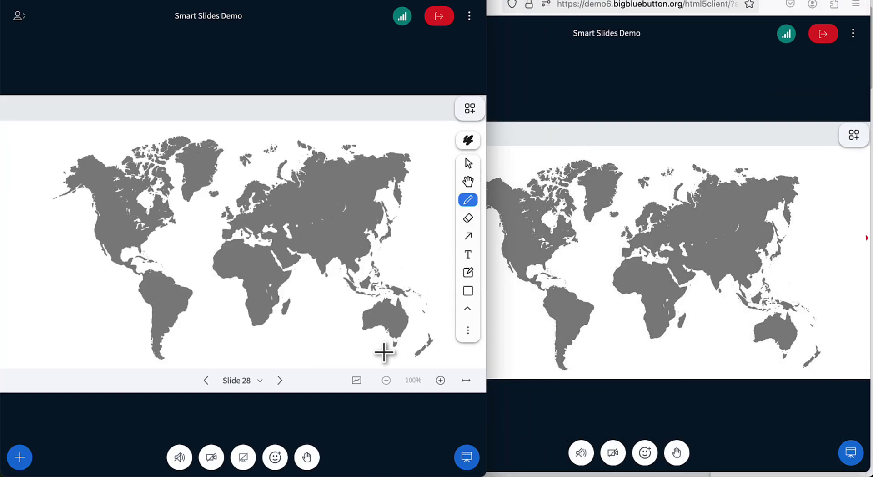
pyautogui.click(357, 381)
pyautogui.click(645, 254)
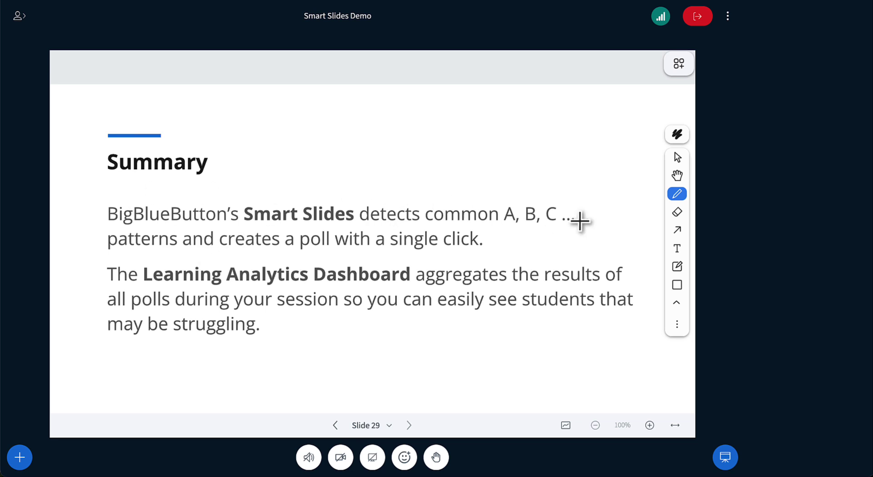
# Underline "A, B, C ..." and draw a vertical line beside the Learning Analytics Dashboard paragraph.
pyautogui.moveTo(510, 230); pyautogui.dragTo(571, 223)
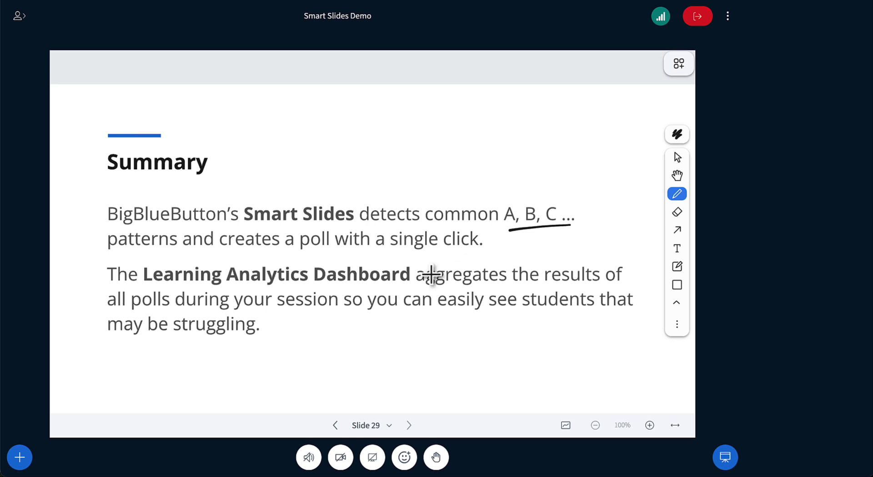
pyautogui.moveTo(92, 254); pyautogui.dragTo(88, 345)
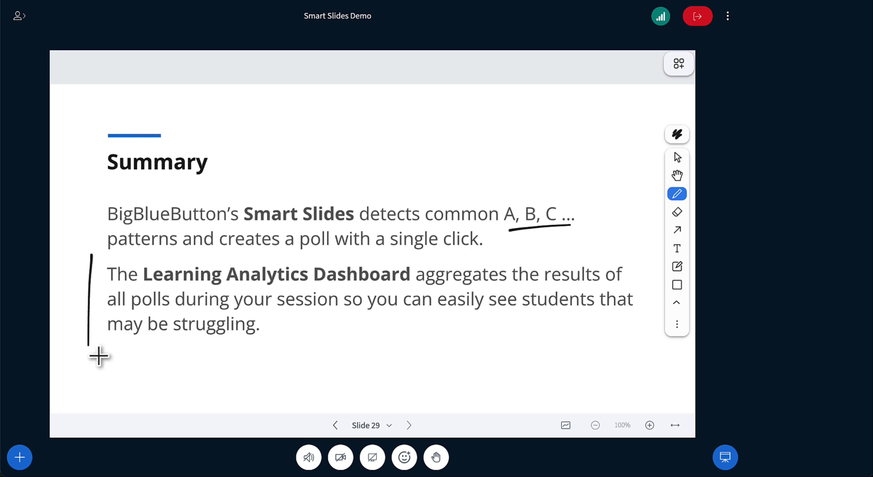